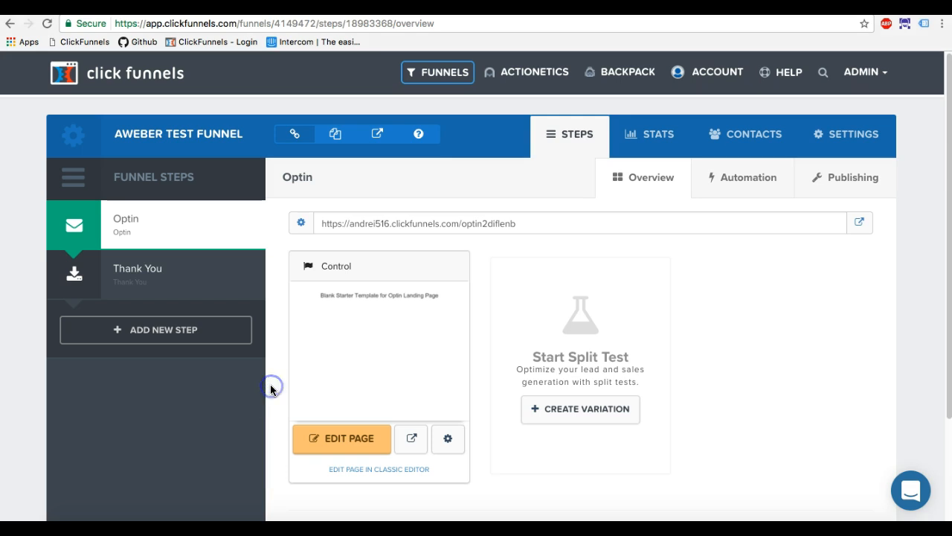
Open the Optin page for editing and add an input element below the headline.
{"action": "left_click", "coordinate": [349, 436]}
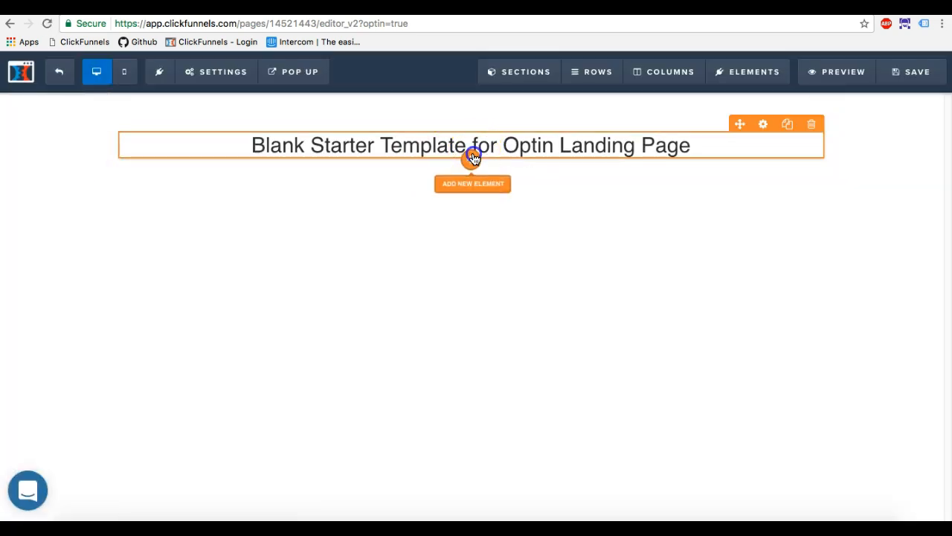
{"action": "left_click", "coordinate": [471, 157]}
{"action": "scroll", "coordinate": [739, 336], "scroll_direction": "down", "scroll_amount": 3}
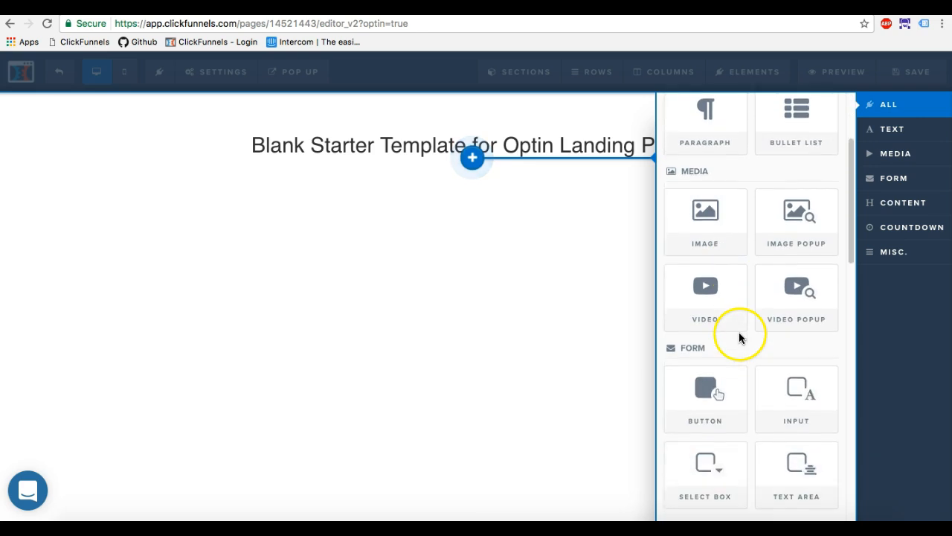
{"action": "left_click", "coordinate": [801, 409]}
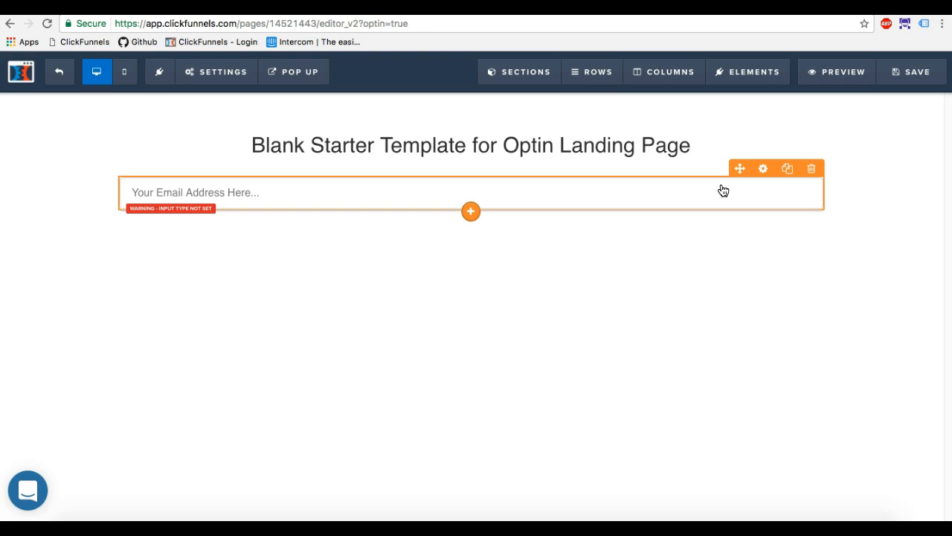
Set the new input's type to Full Name and its placeholder text to "Full name".
{"action": "left_click", "coordinate": [762, 169]}
{"action": "left_click", "coordinate": [832, 215]}
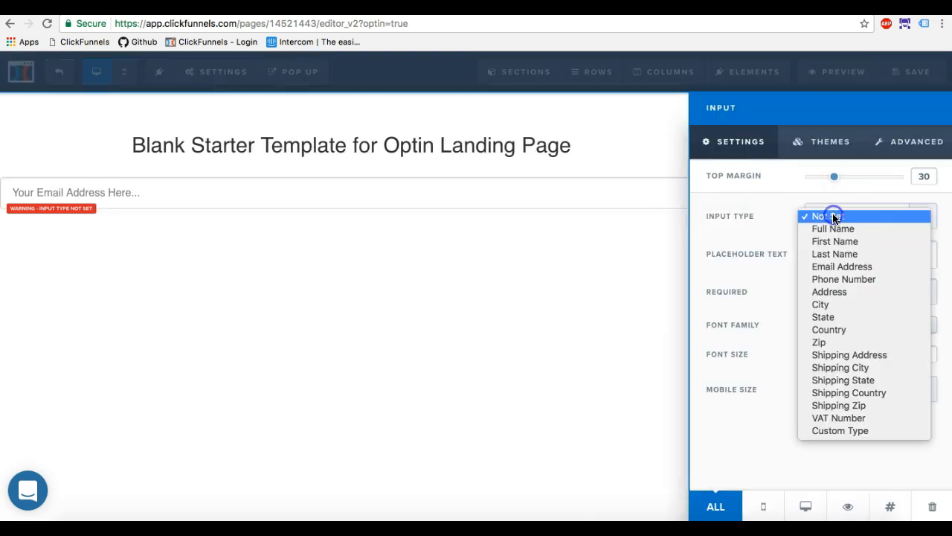
{"action": "left_click", "coordinate": [835, 228]}
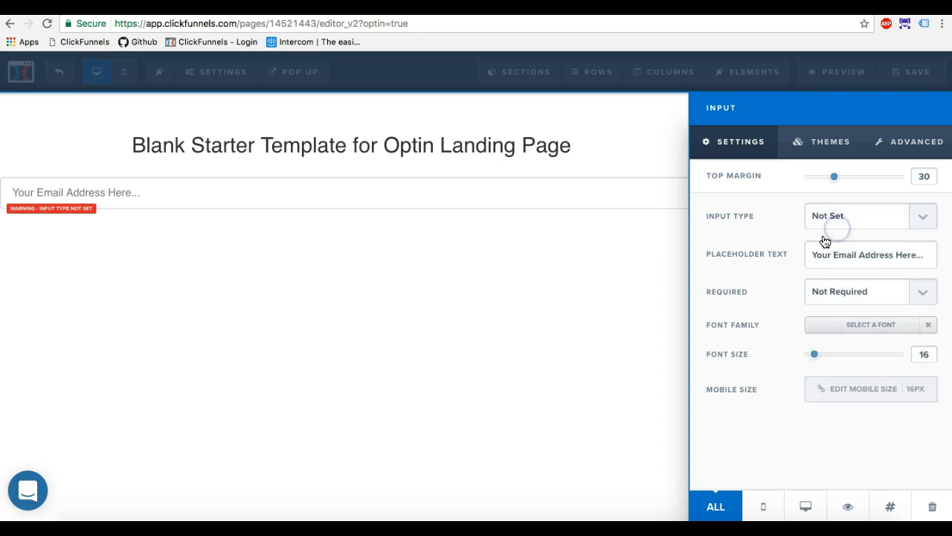
{"action": "left_click", "coordinate": [924, 258]}
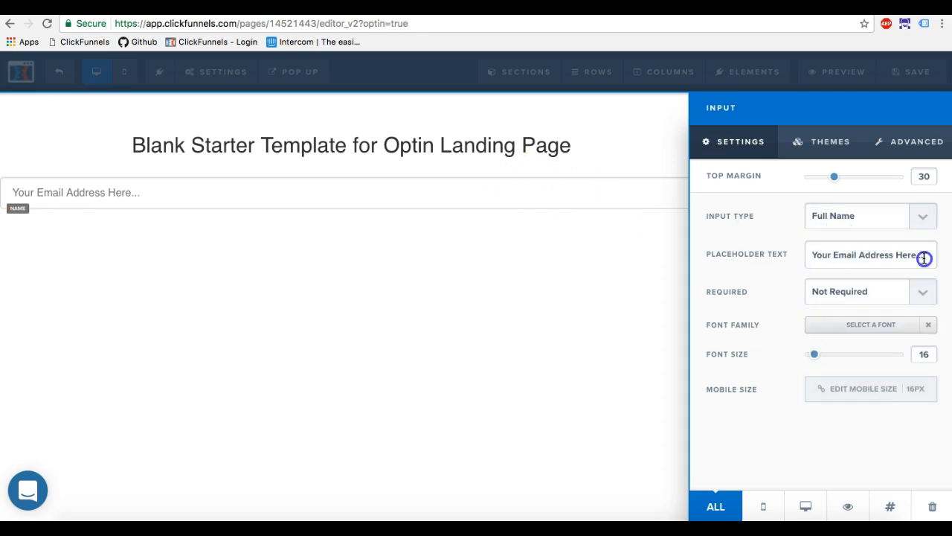
{"action": "left_click_drag", "start_coordinate": [924, 258], "coordinate": [771, 255]}
{"action": "type", "text": "Full "}
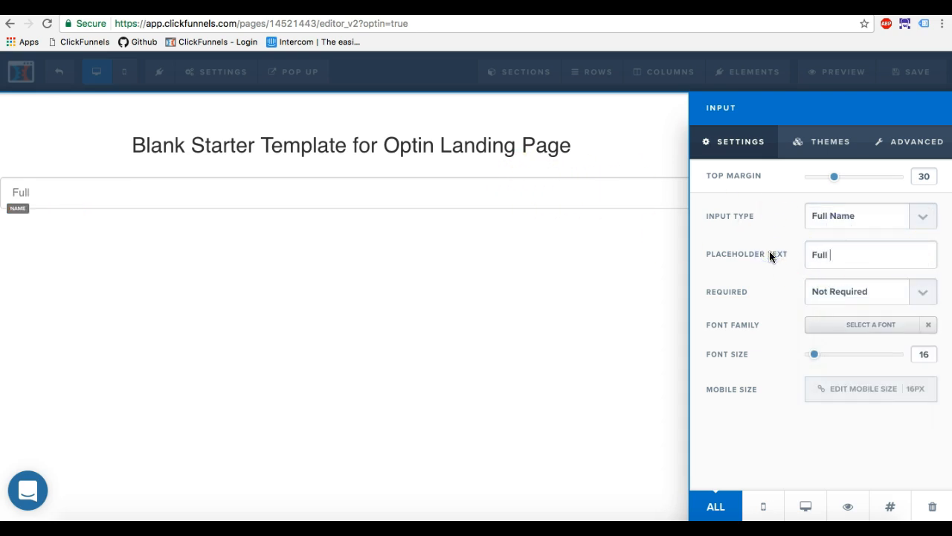
{"action": "type", "text": "name"}
{"action": "left_click", "coordinate": [527, 261]}
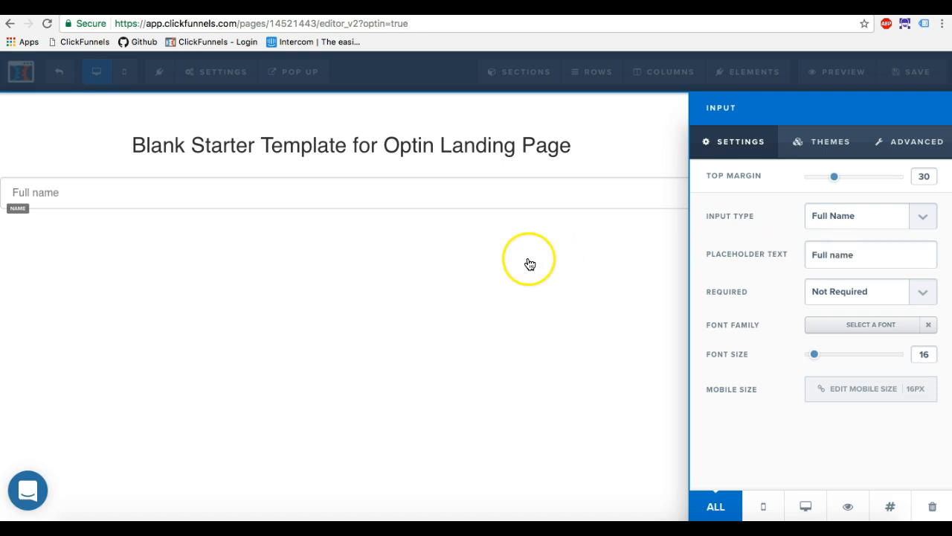
Add an input below the full name field with type First Name and placeholder text "First name".
{"action": "left_click", "coordinate": [471, 210]}
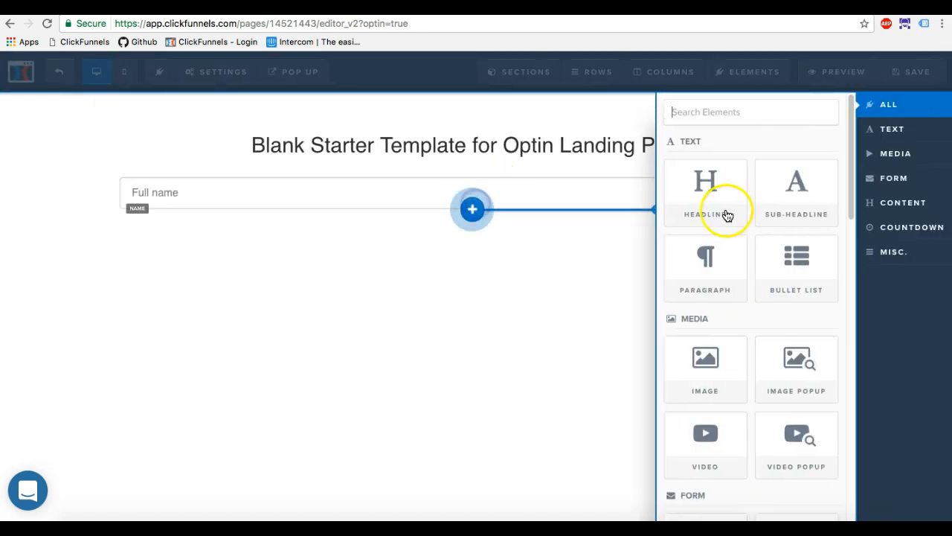
{"action": "scroll", "coordinate": [754, 332], "scroll_direction": "down", "scroll_amount": 3}
{"action": "left_click", "coordinate": [797, 415]}
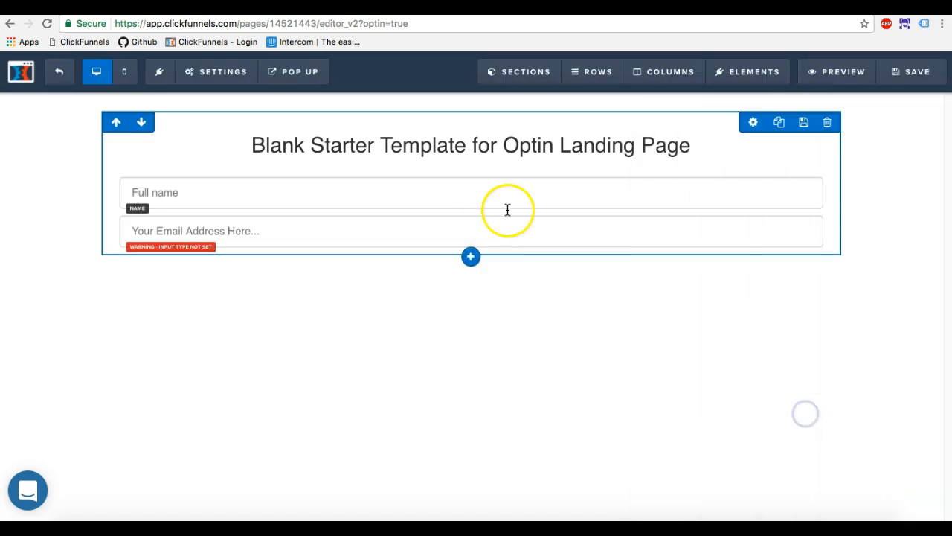
{"action": "left_click", "coordinate": [516, 232]}
{"action": "left_click", "coordinate": [852, 222]}
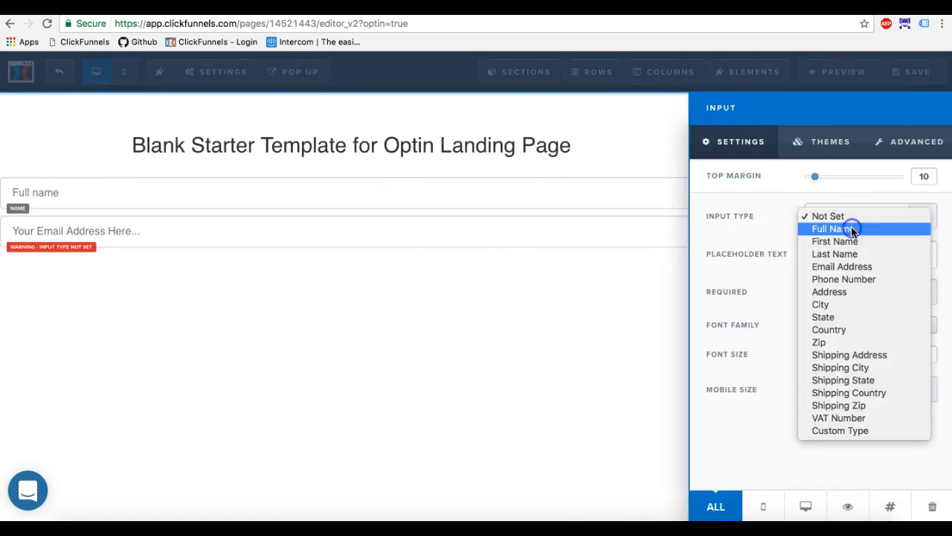
{"action": "left_click", "coordinate": [850, 244]}
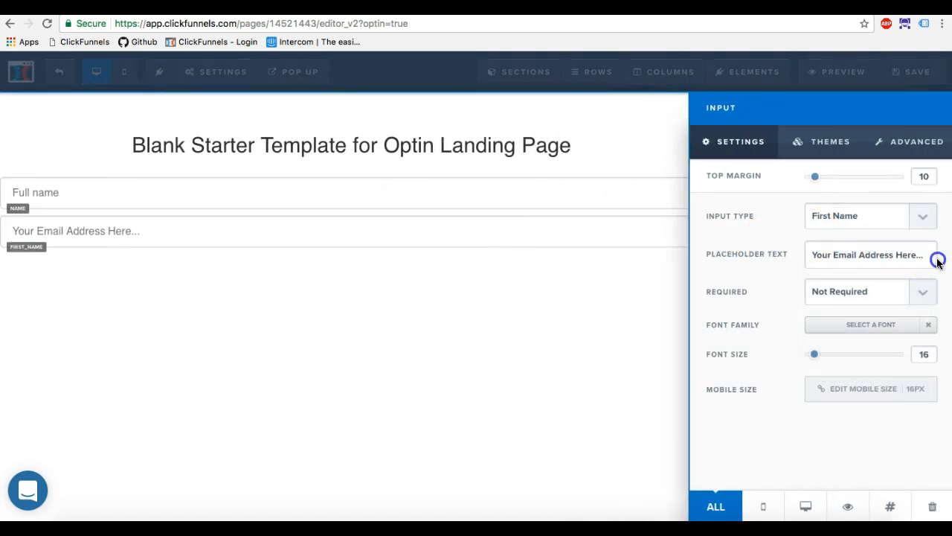
{"action": "left_click_drag", "start_coordinate": [935, 258], "coordinate": [776, 250]}
{"action": "type", "text": "First name"}
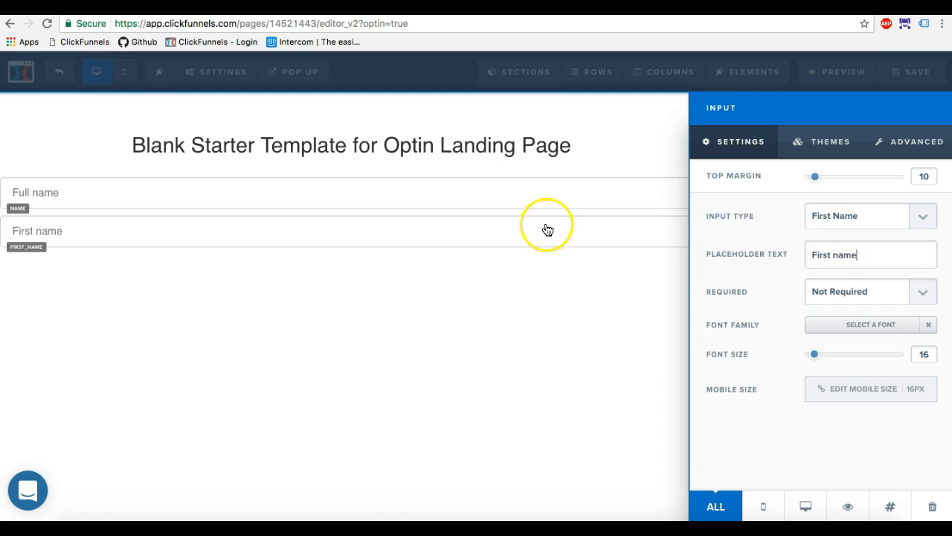
{"action": "left_click", "coordinate": [331, 237]}
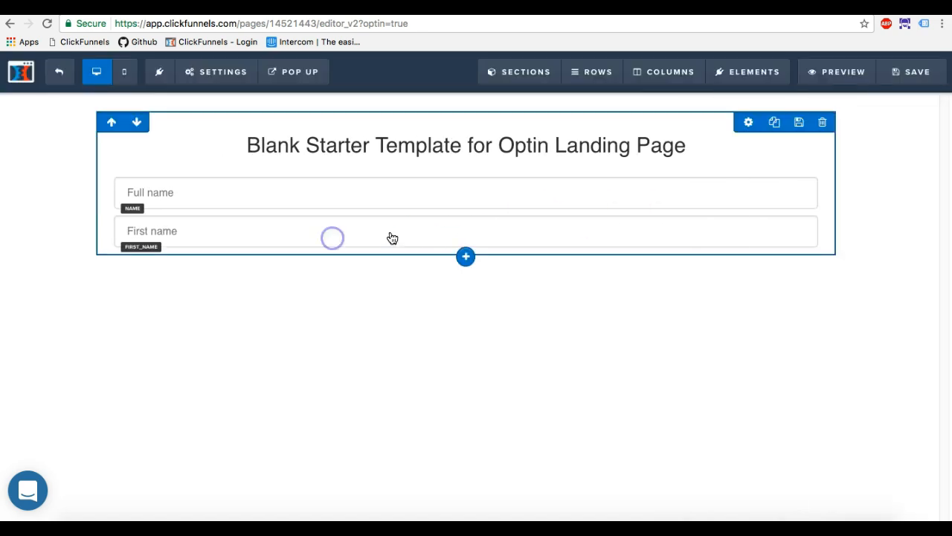
Add an input below the first name field with type Last Name and placeholder text "Last name".
{"action": "left_click", "coordinate": [470, 247]}
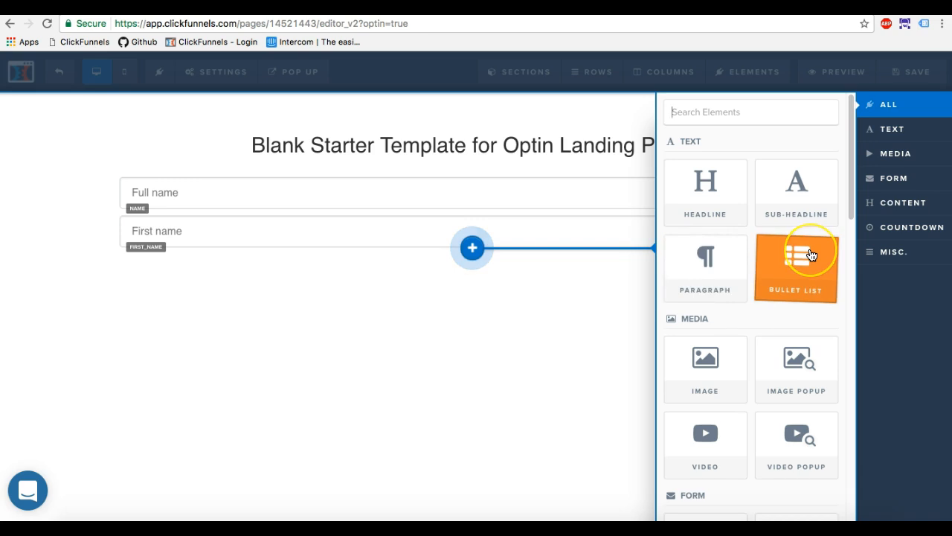
{"action": "scroll", "coordinate": [797, 255], "scroll_direction": "down", "scroll_amount": 5}
{"action": "left_click", "coordinate": [796, 353]}
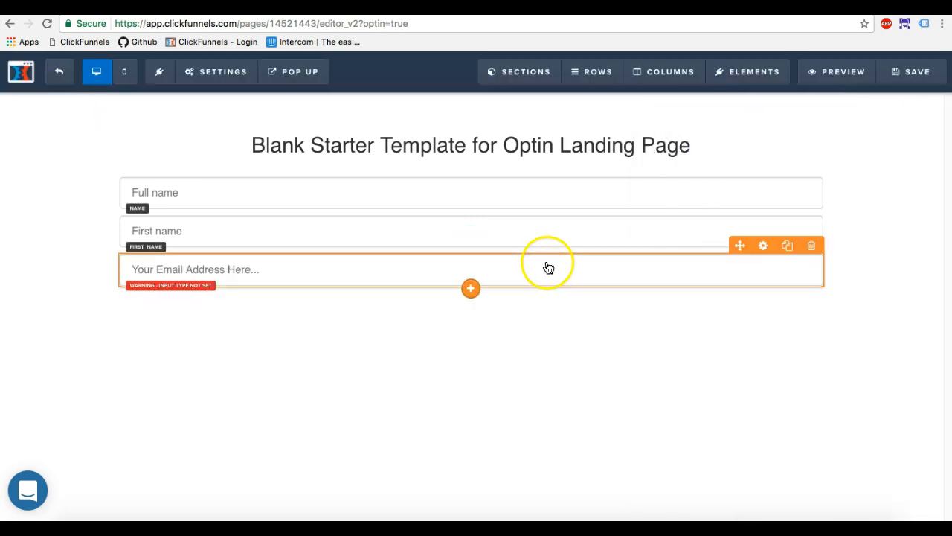
{"action": "left_click", "coordinate": [546, 266]}
{"action": "left_click", "coordinate": [854, 217]}
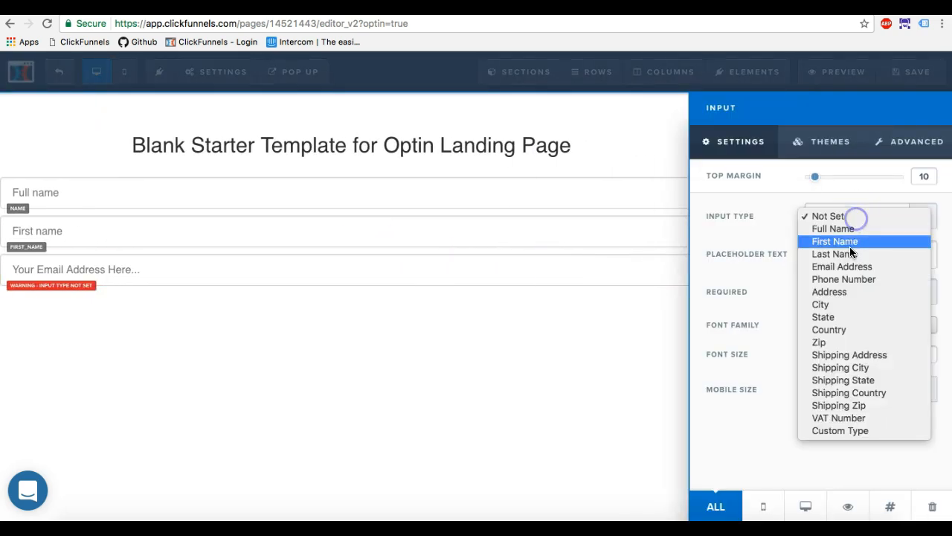
{"action": "left_click", "coordinate": [851, 254]}
{"action": "left_click_drag", "start_coordinate": [811, 255], "coordinate": [947, 259]}
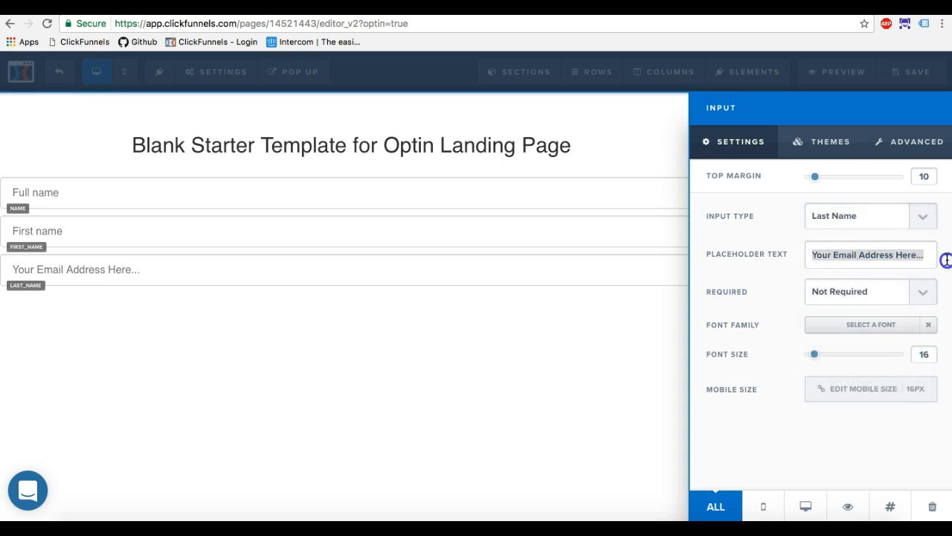
{"action": "type", "text": "Last name"}
{"action": "left_click", "coordinate": [538, 287]}
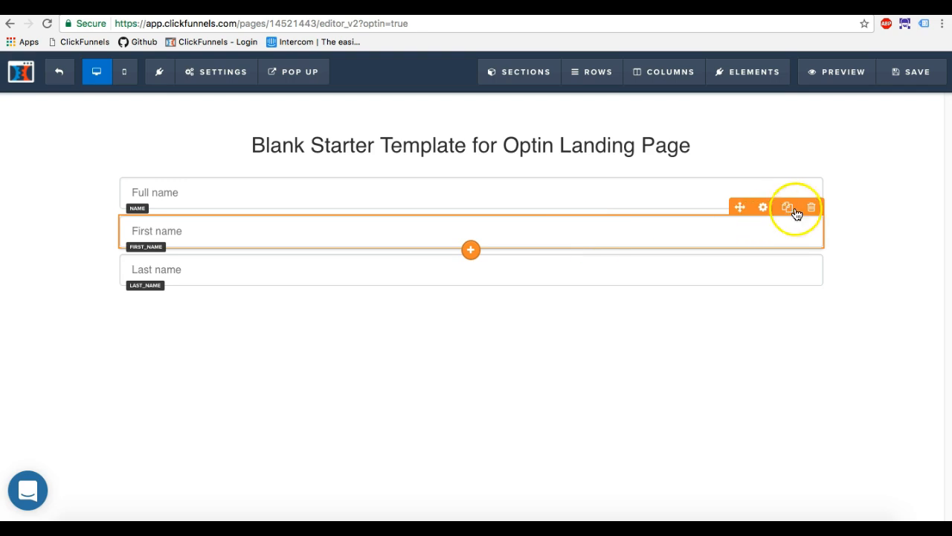
Delete the first name and last name inputs from the page.
{"action": "left_click", "coordinate": [812, 207]}
{"action": "left_click", "coordinate": [608, 118]}
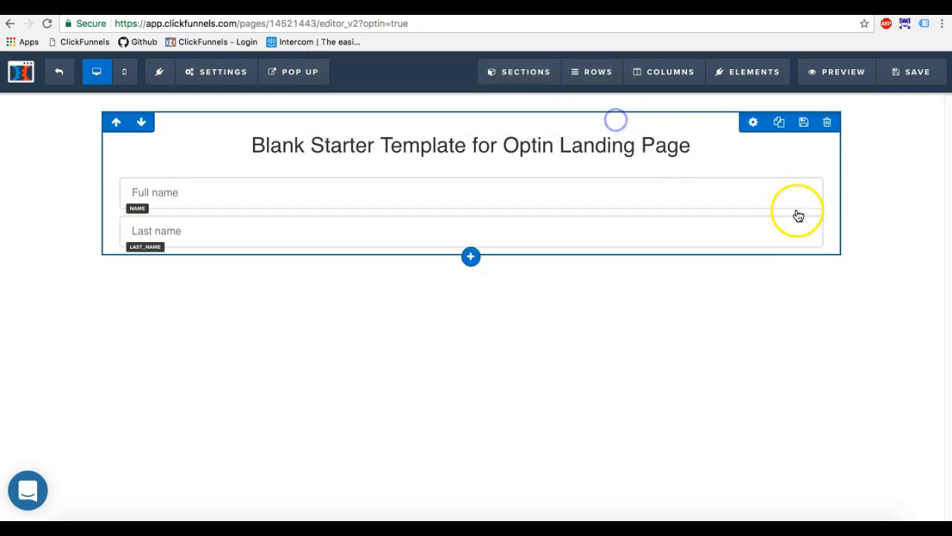
{"action": "left_click", "coordinate": [812, 210]}
{"action": "left_click", "coordinate": [605, 115]}
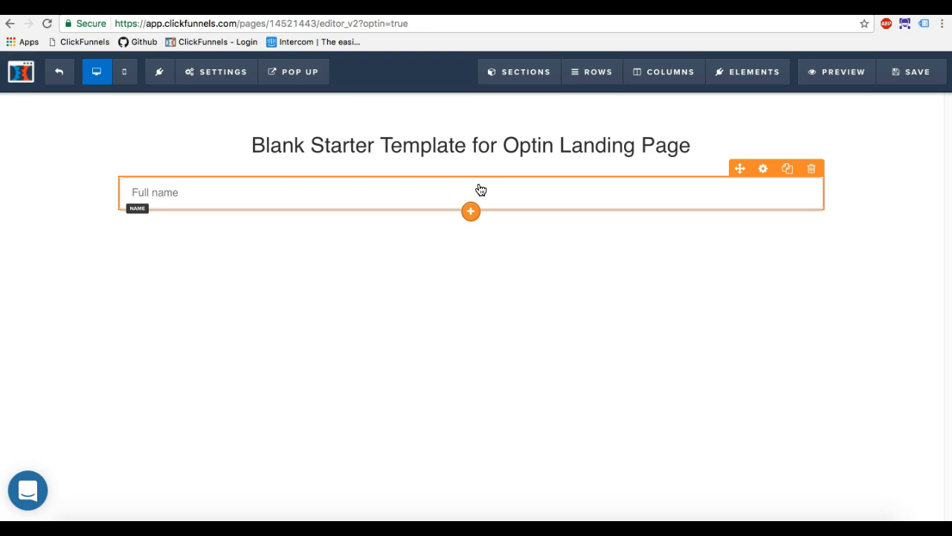
Add an input below the full name field and set its type to Email Address.
{"action": "left_click", "coordinate": [471, 211]}
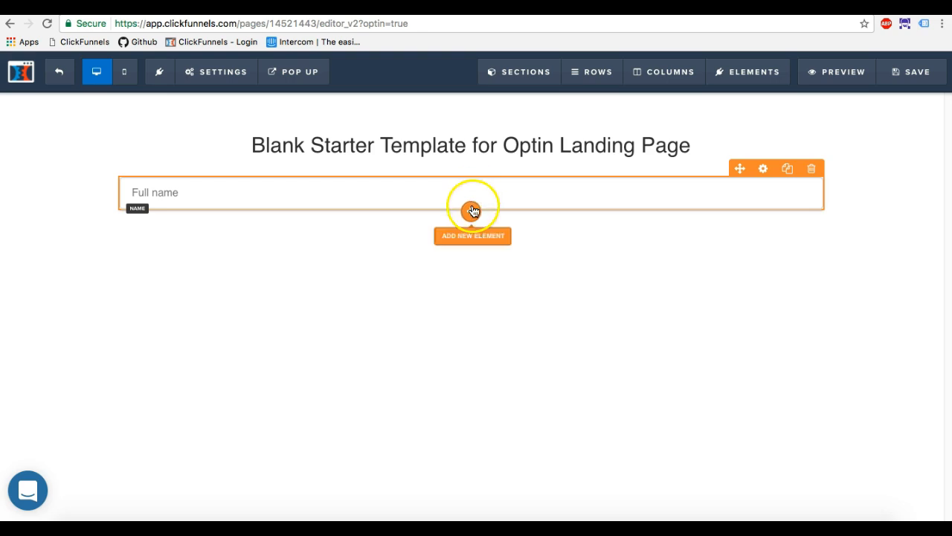
{"action": "scroll", "coordinate": [753, 311], "scroll_direction": "down", "scroll_amount": 3}
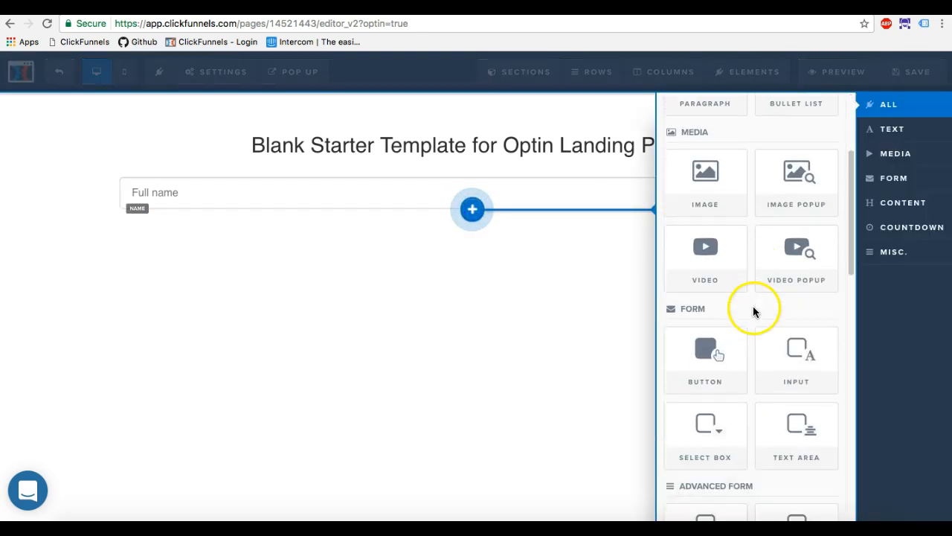
{"action": "left_click", "coordinate": [796, 355]}
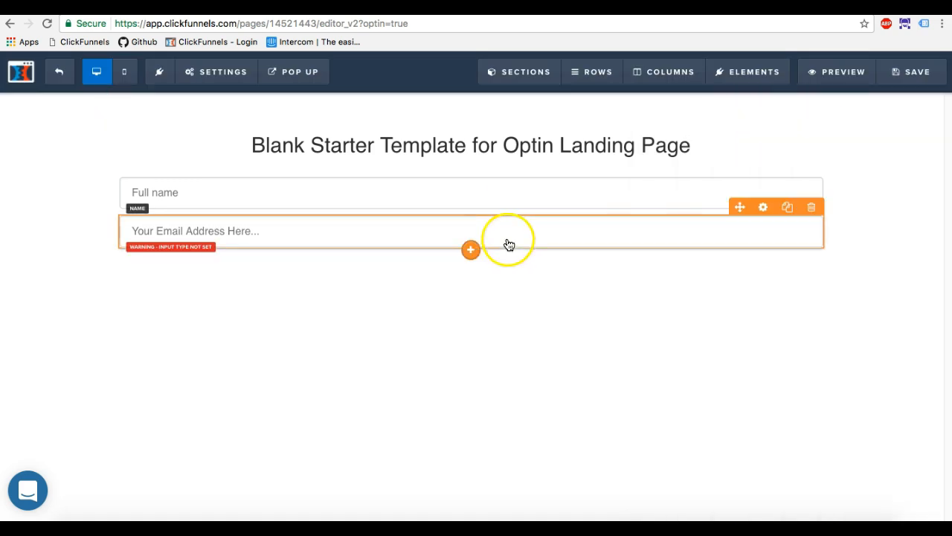
{"action": "left_click", "coordinate": [762, 208]}
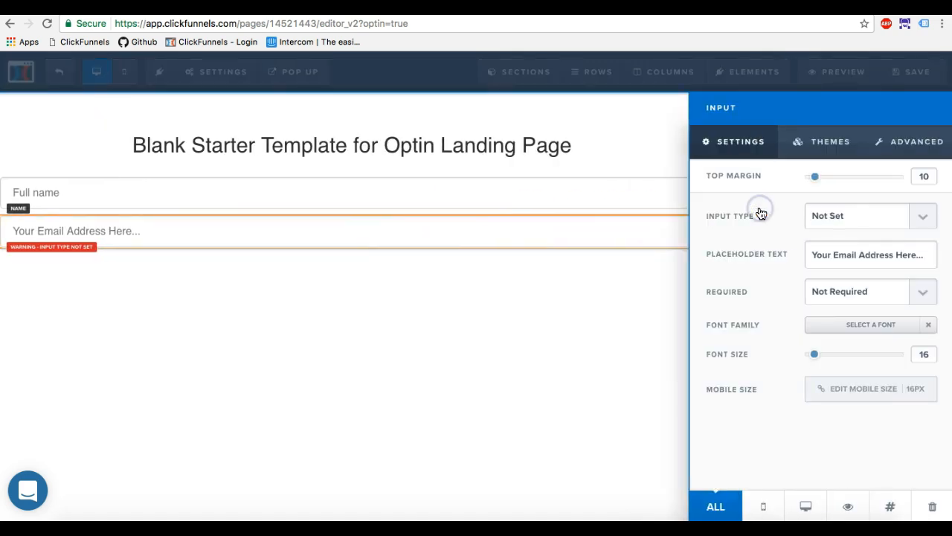
{"action": "left_click", "coordinate": [830, 220]}
{"action": "left_click", "coordinate": [842, 268]}
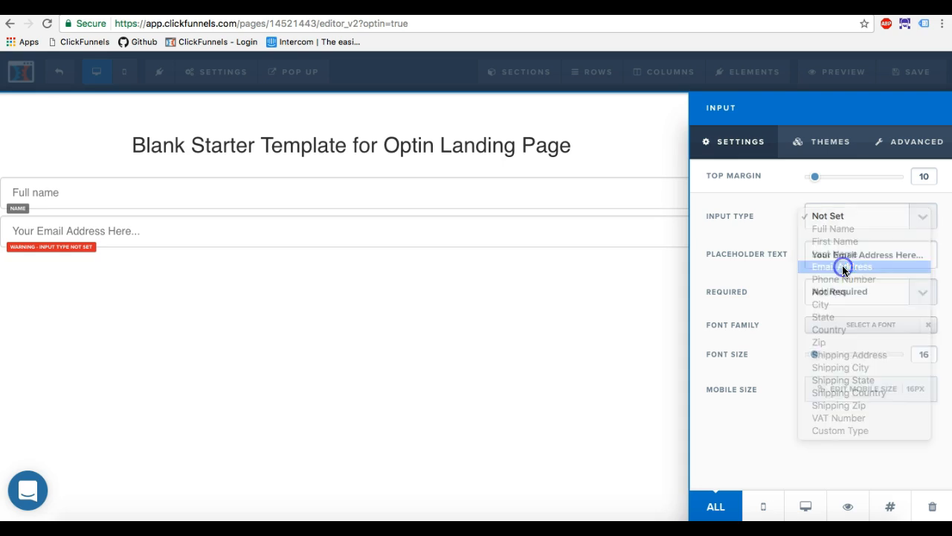
{"action": "left_click", "coordinate": [452, 293]}
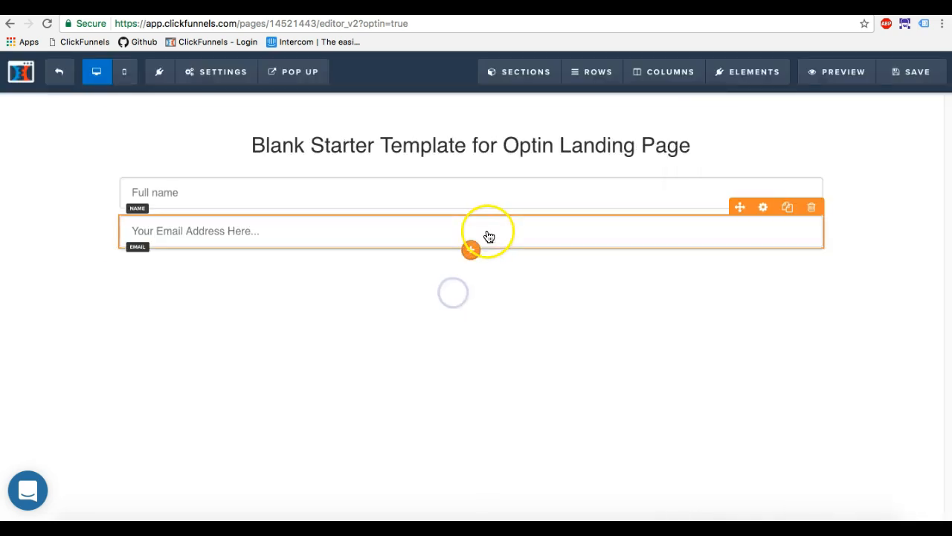
Add a button below the email field and set its action to submit the page.
{"action": "left_click", "coordinate": [471, 248]}
{"action": "scroll", "coordinate": [748, 385], "scroll_direction": "down", "scroll_amount": 3}
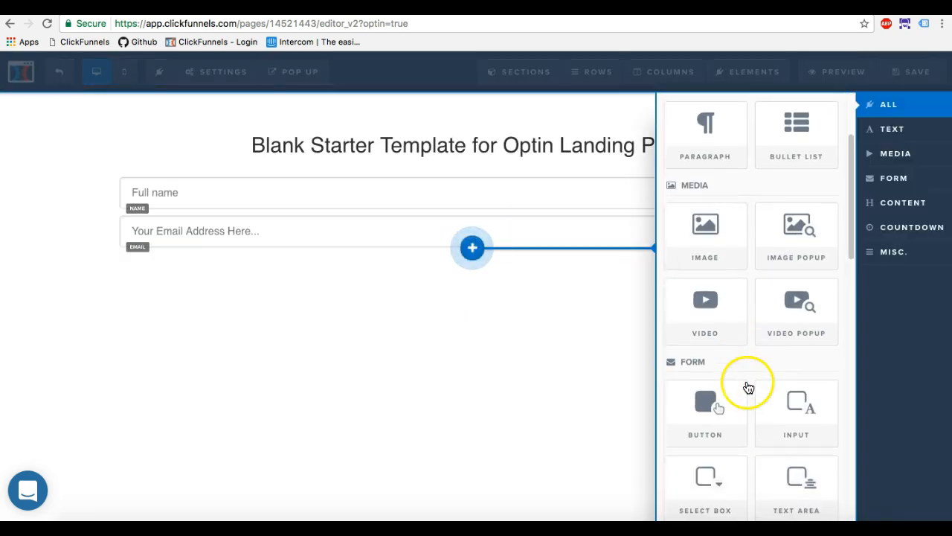
{"action": "left_click", "coordinate": [719, 412]}
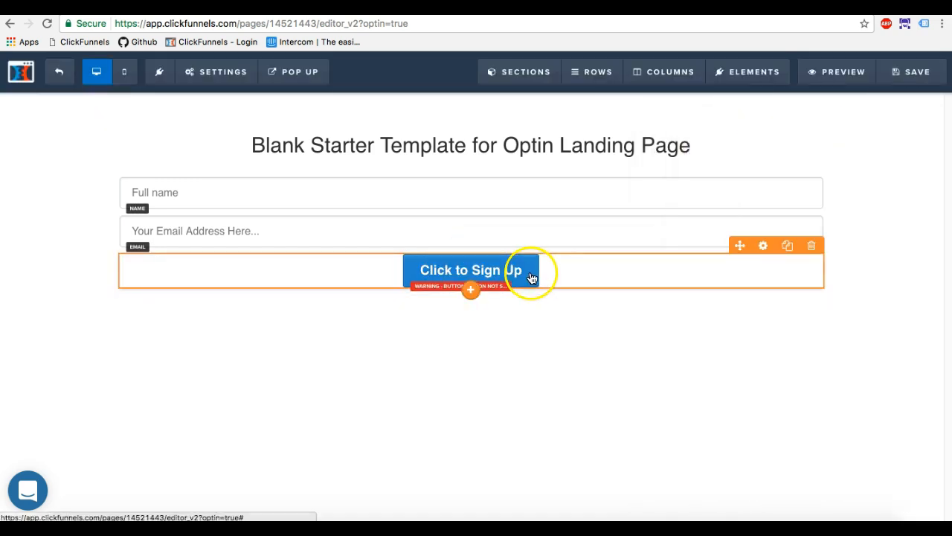
{"action": "left_click", "coordinate": [762, 246]}
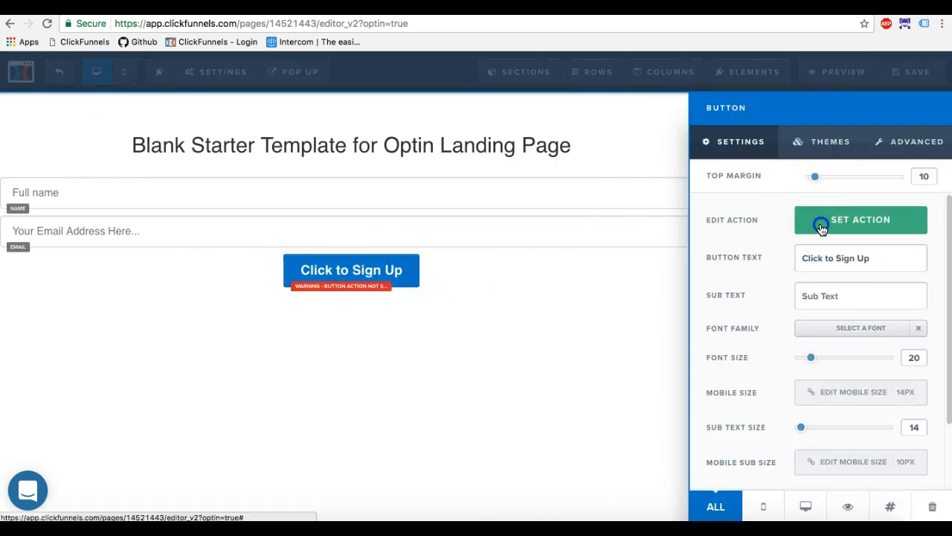
{"action": "left_click", "coordinate": [821, 228]}
{"action": "left_click", "coordinate": [790, 145]}
{"action": "left_click", "coordinate": [562, 333]}
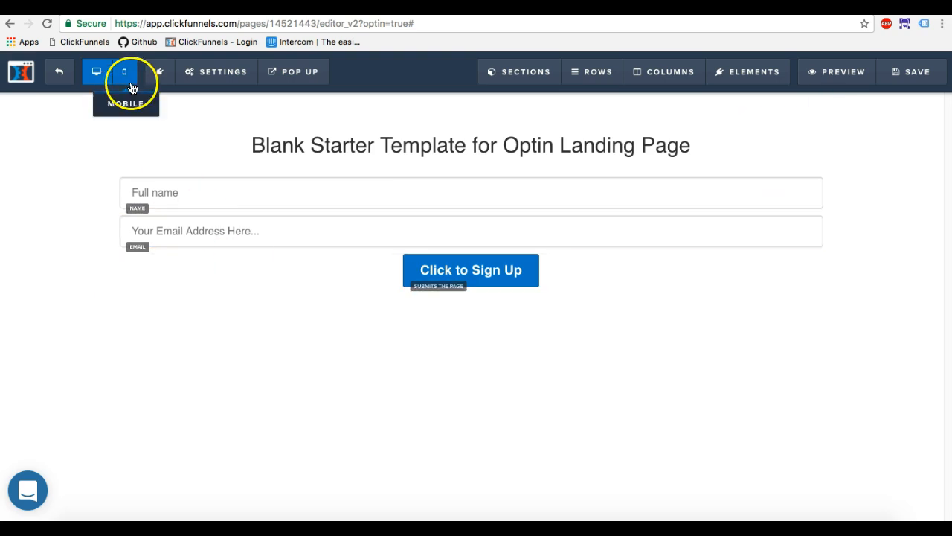
Open the page's email integration settings and choose Aweber (Aweber) as the integration.
{"action": "mouse_move", "coordinate": [227, 70]}
{"action": "left_click", "coordinate": [226, 98]}
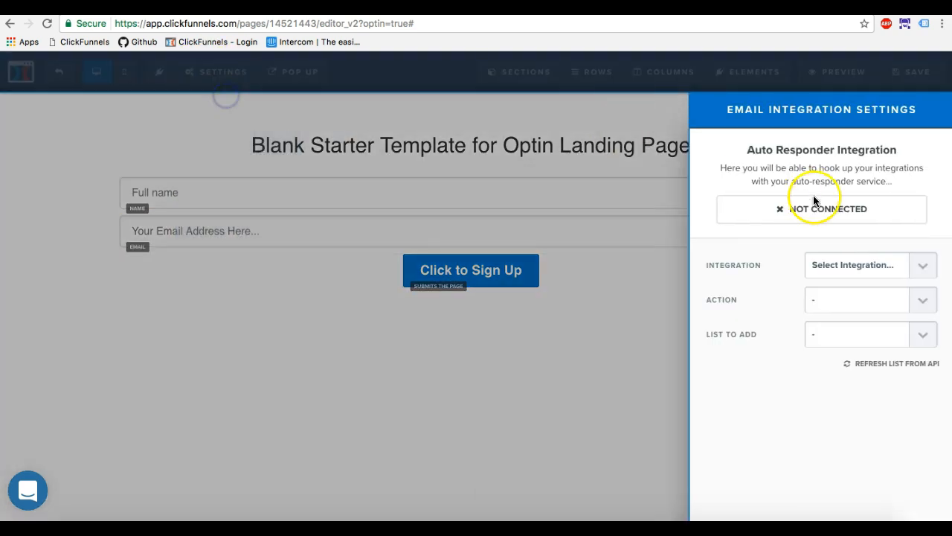
{"action": "left_click", "coordinate": [850, 262]}
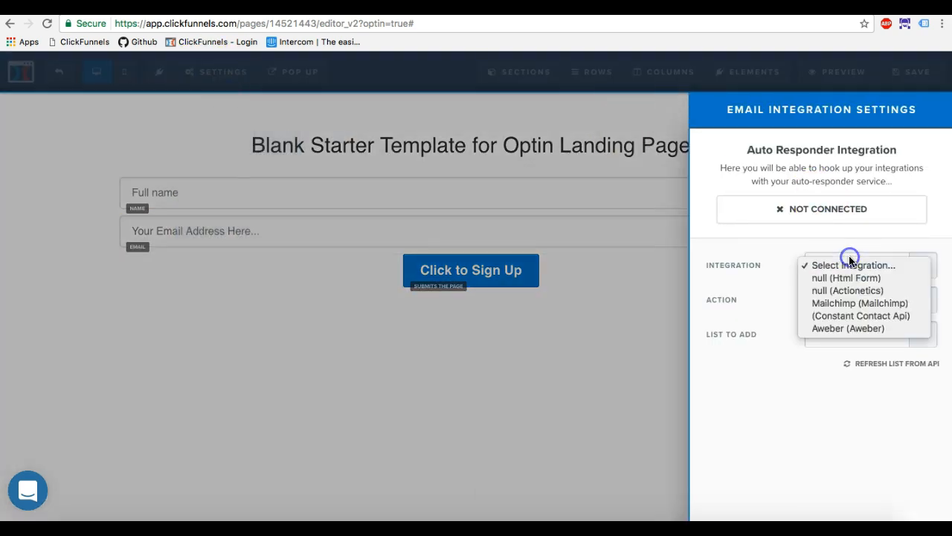
{"action": "left_click", "coordinate": [853, 335]}
Set the integration action to Integrate Existing Form and the list to add to 123.
{"action": "left_click", "coordinate": [856, 304]}
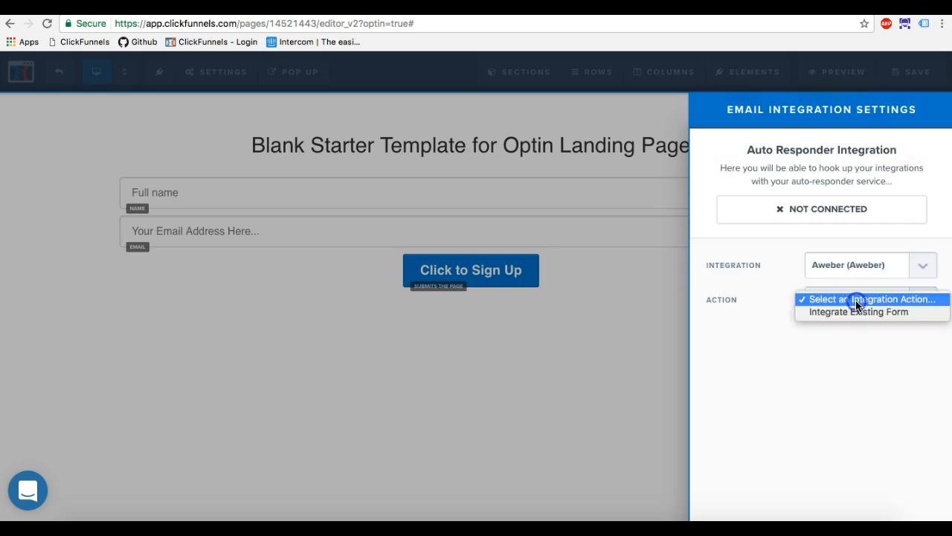
{"action": "left_click", "coordinate": [856, 312]}
{"action": "left_click", "coordinate": [874, 364]}
{"action": "left_click", "coordinate": [867, 336]}
{"action": "left_click", "coordinate": [859, 348]}
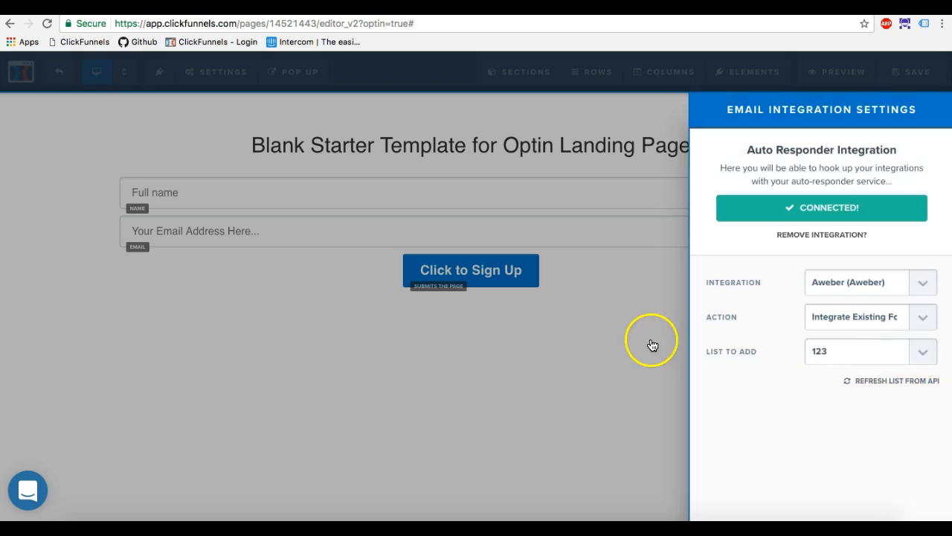
Close the email integration settings and save the optin page.
{"action": "left_click", "coordinate": [602, 351]}
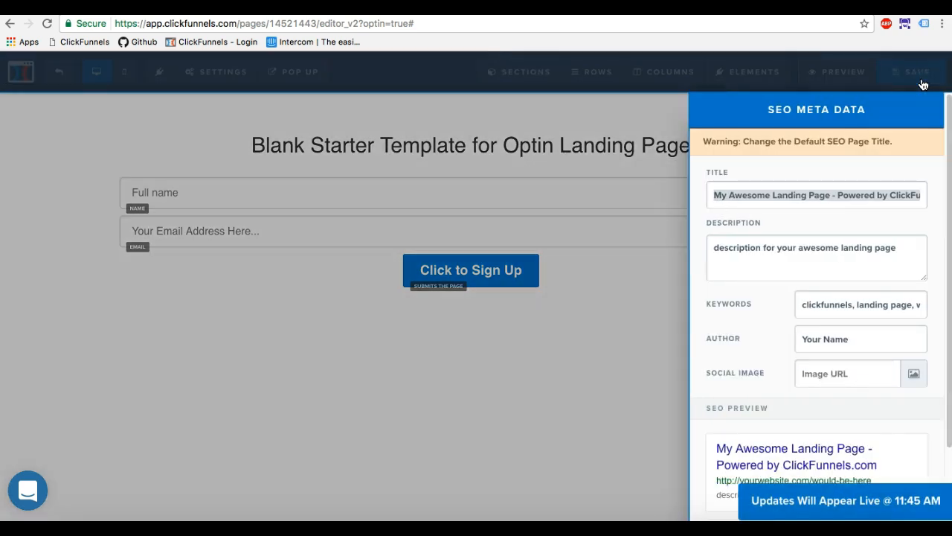
{"action": "left_click", "coordinate": [578, 334]}
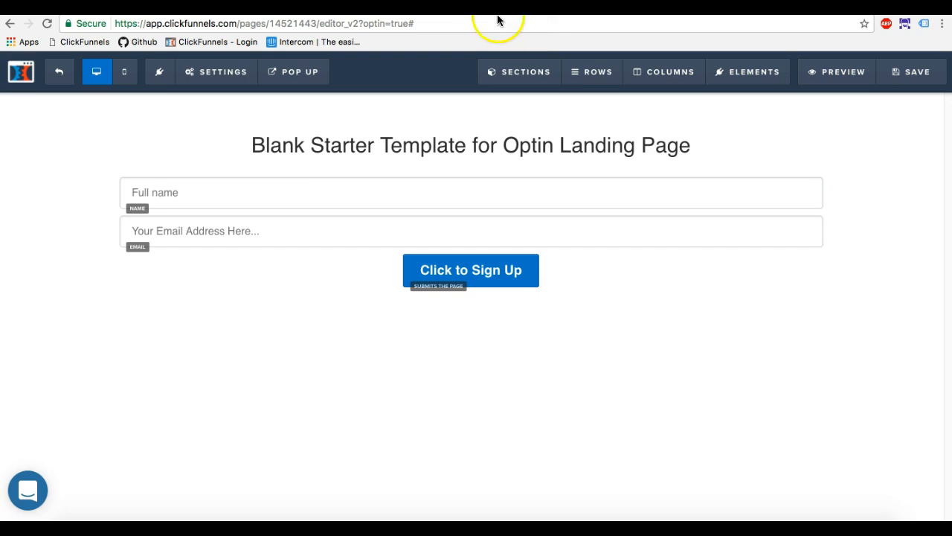
Reopen the page's email integration settings and review the Aweber connection.
{"action": "left_click", "coordinate": [217, 73]}
{"action": "left_click", "coordinate": [234, 98]}
{"action": "left_click", "coordinate": [516, 347]}
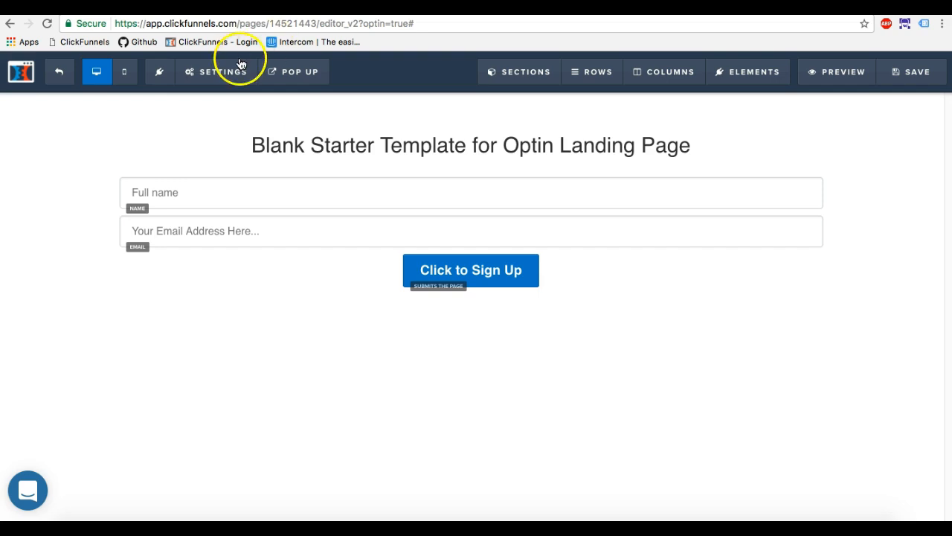
{"action": "left_click", "coordinate": [237, 71]}
{"action": "left_click", "coordinate": [237, 102]}
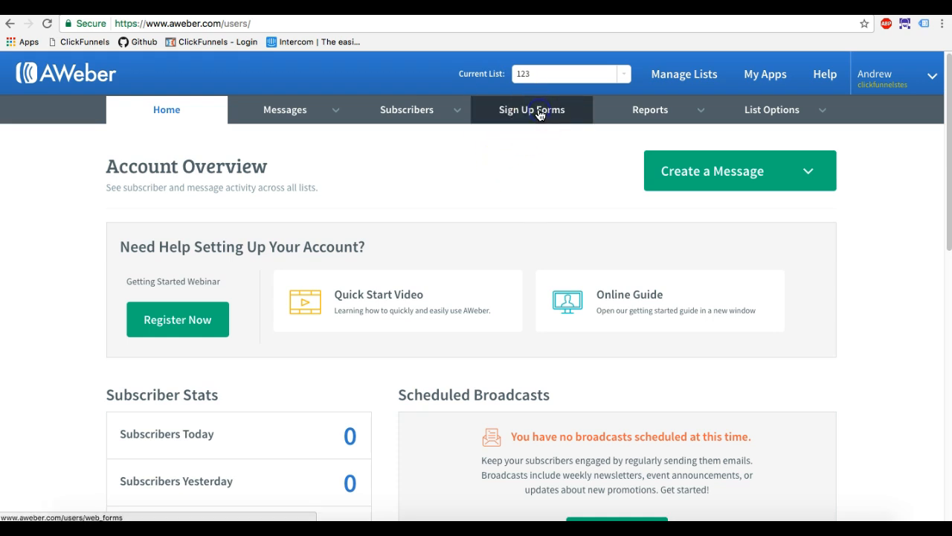
Switch to AWeber and start creating a new sign up form for the list 123.
{"action": "left_click", "coordinate": [540, 113]}
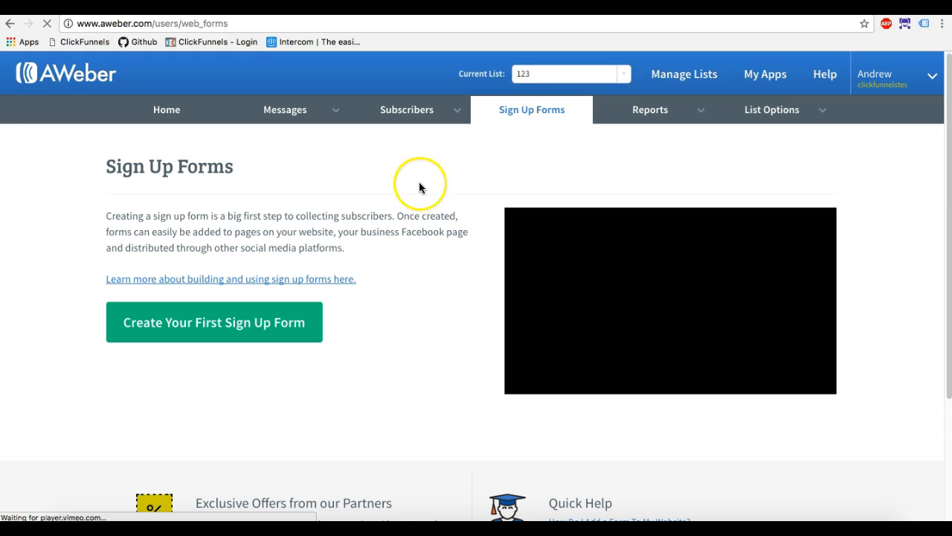
{"action": "left_click", "coordinate": [258, 322]}
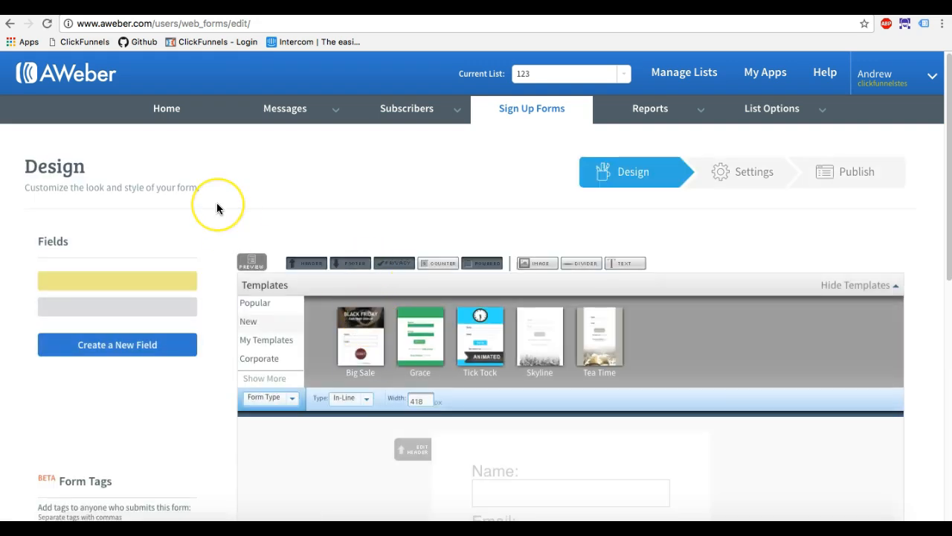
{"action": "scroll", "coordinate": [216, 202], "scroll_direction": "down", "scroll_amount": 5}
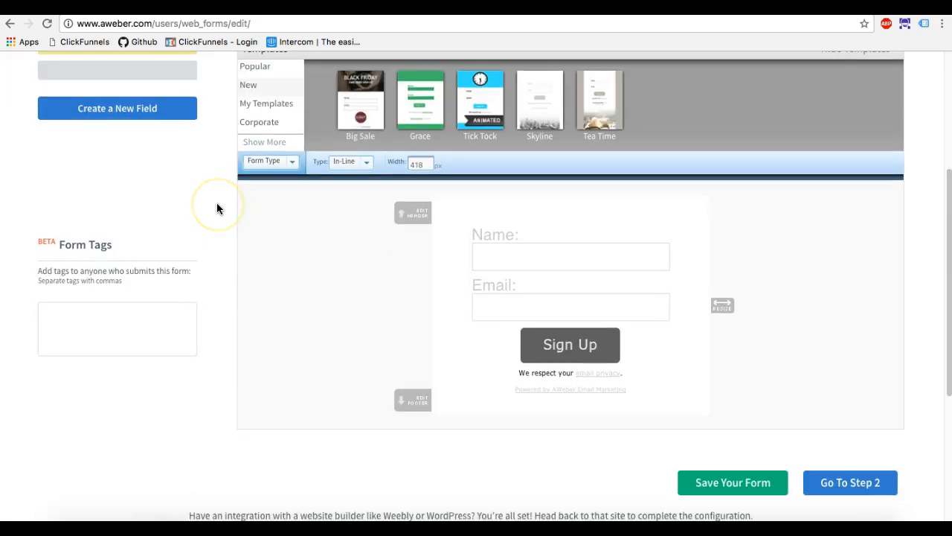
Try collecting the form's Name field as First & Last Name, return it to Full Name and close the field settings.
{"action": "left_click", "coordinate": [527, 236]}
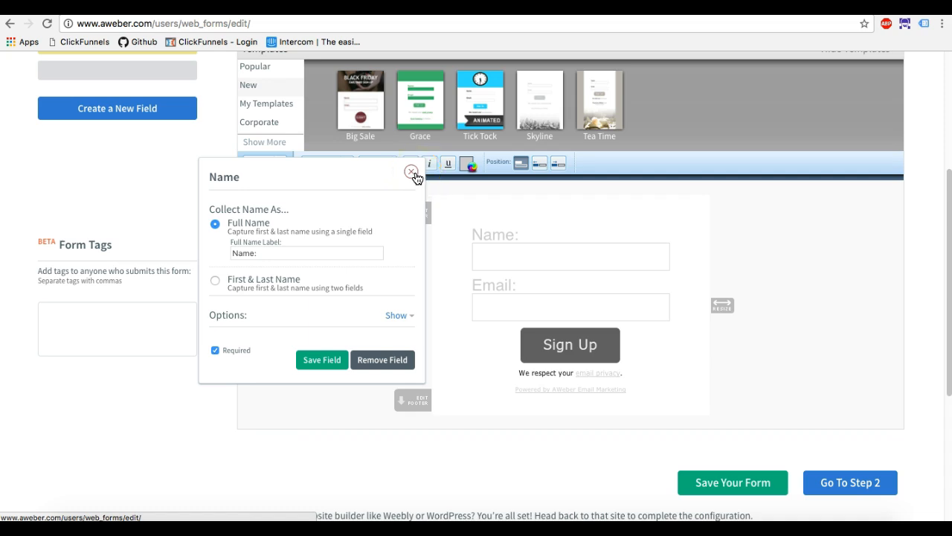
{"action": "left_click", "coordinate": [215, 280]}
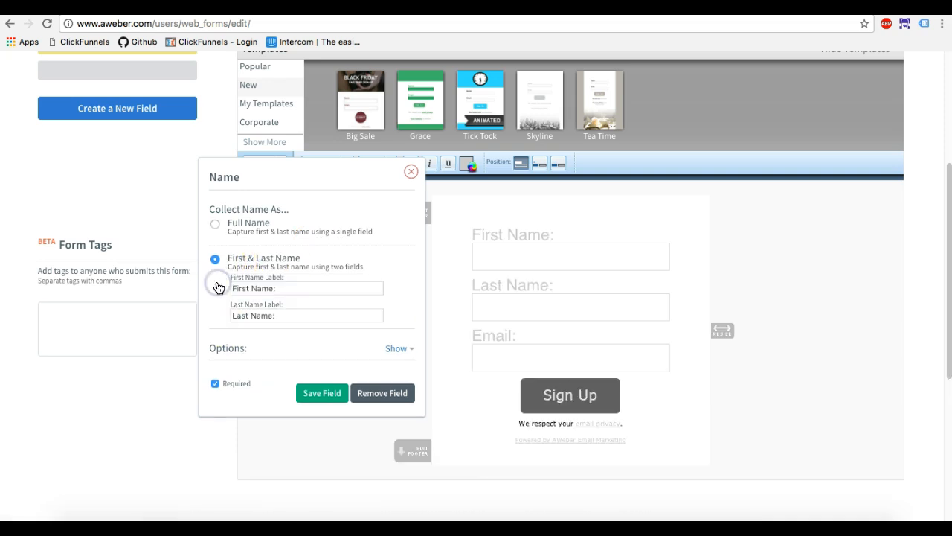
{"action": "left_click", "coordinate": [215, 224]}
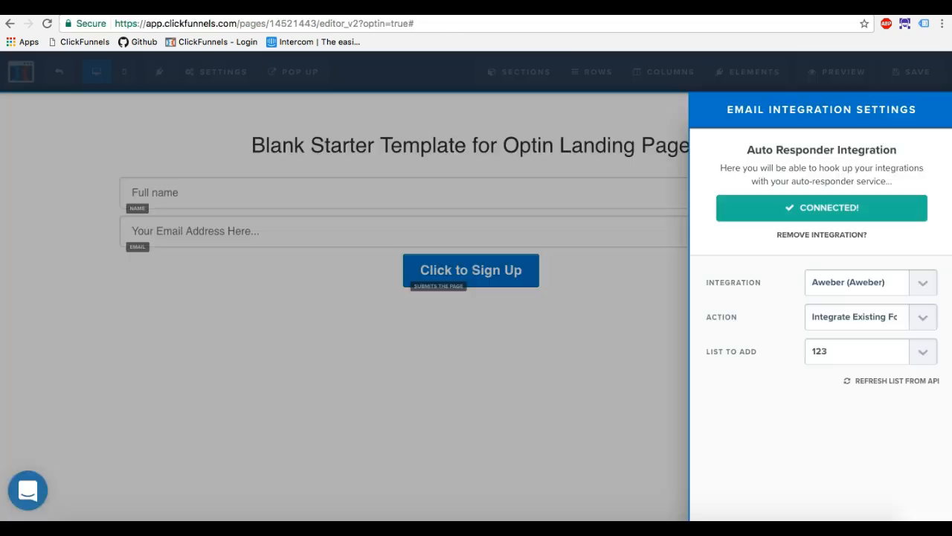
{"action": "left_click", "coordinate": [374, 318]}
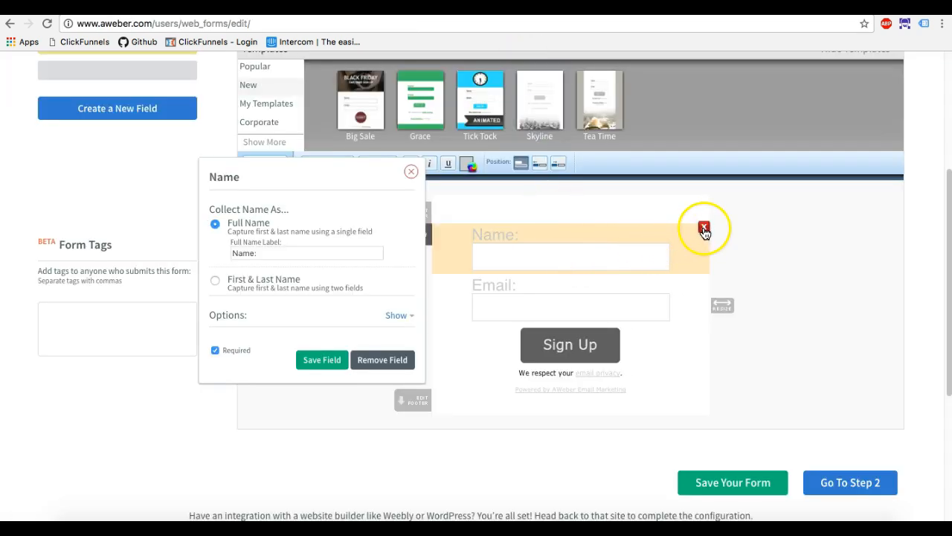
{"action": "left_click", "coordinate": [411, 171]}
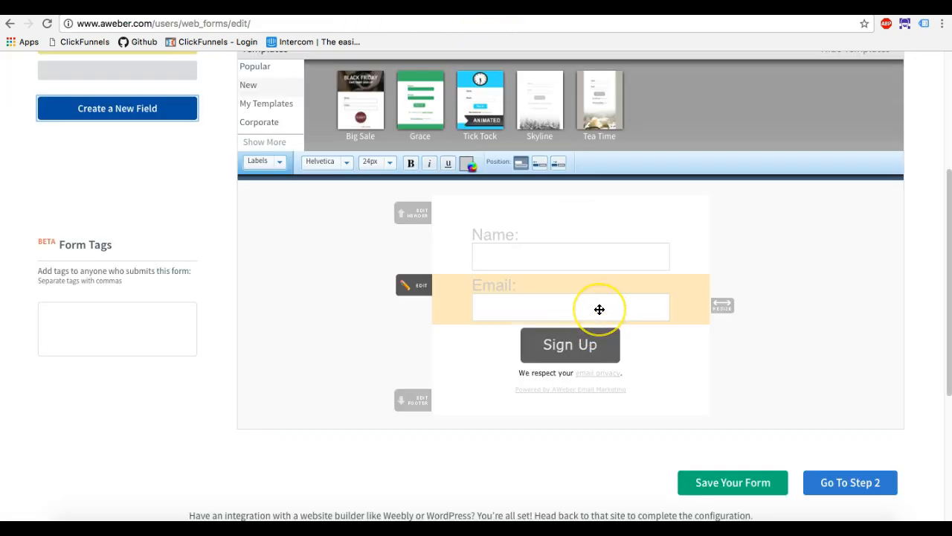
{"action": "scroll", "coordinate": [599, 310], "scroll_direction": "up", "scroll_amount": 2}
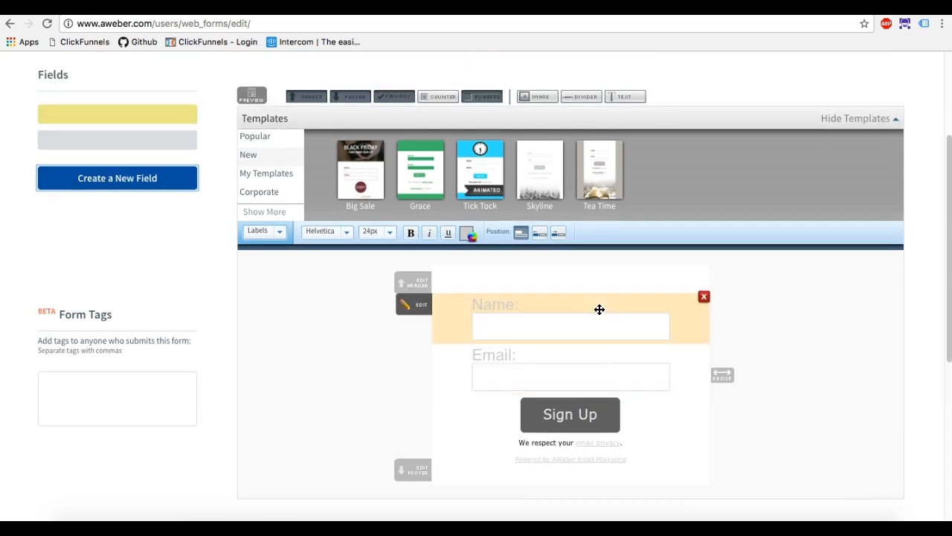
{"action": "scroll", "coordinate": [600, 310], "scroll_direction": "down", "scroll_amount": 2}
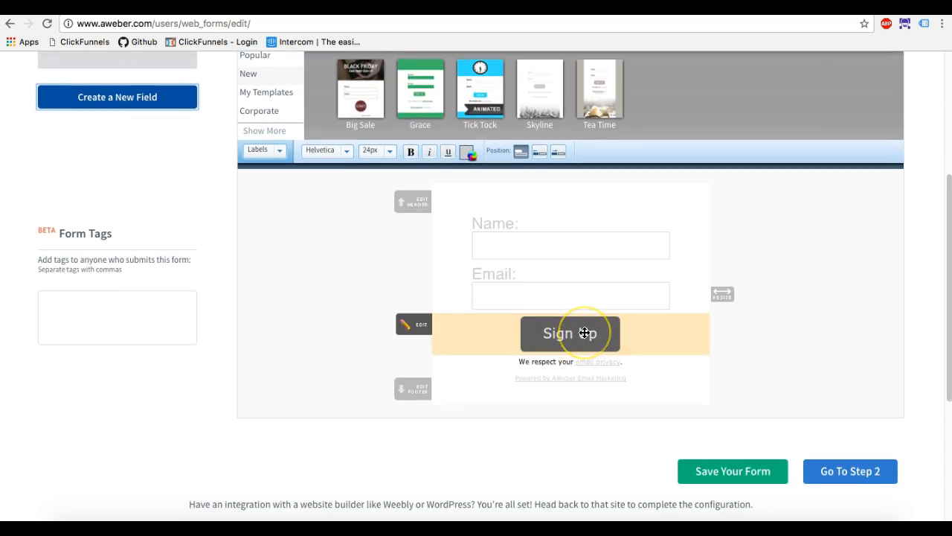
{"action": "left_click", "coordinate": [340, 151]}
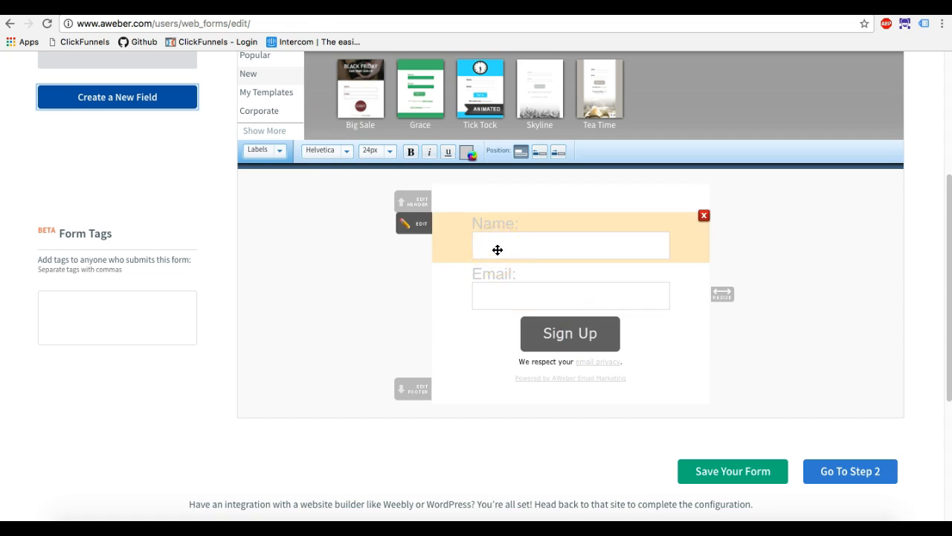
{"action": "left_click", "coordinate": [508, 228]}
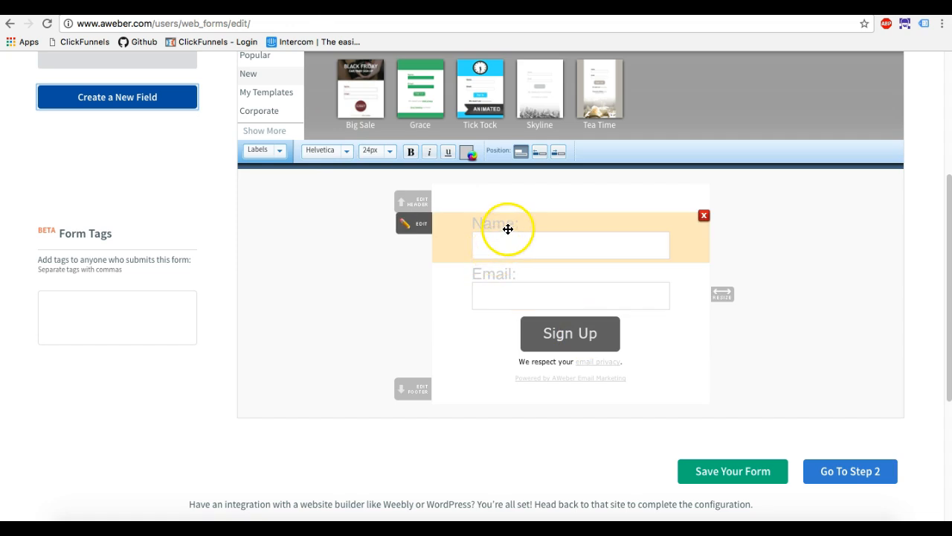
{"action": "left_click", "coordinate": [215, 274]}
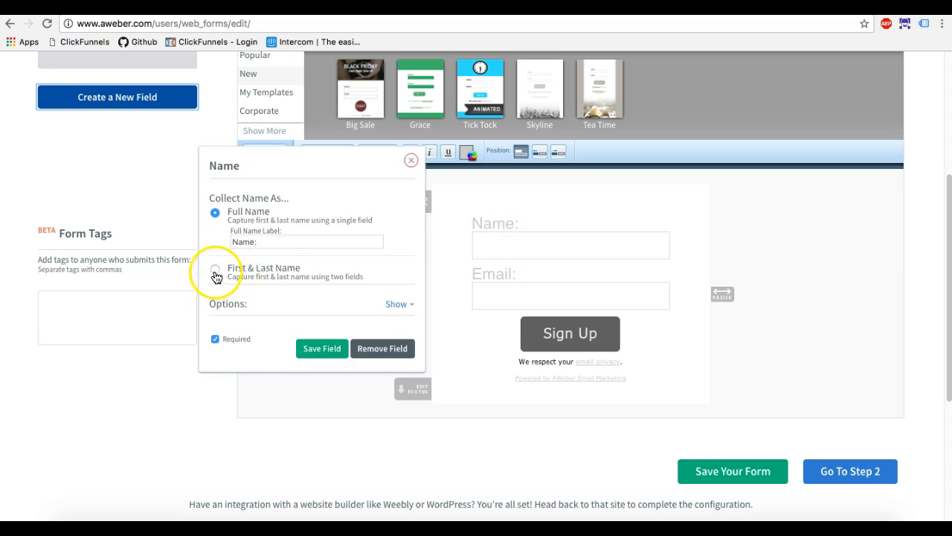
{"action": "left_click", "coordinate": [214, 216]}
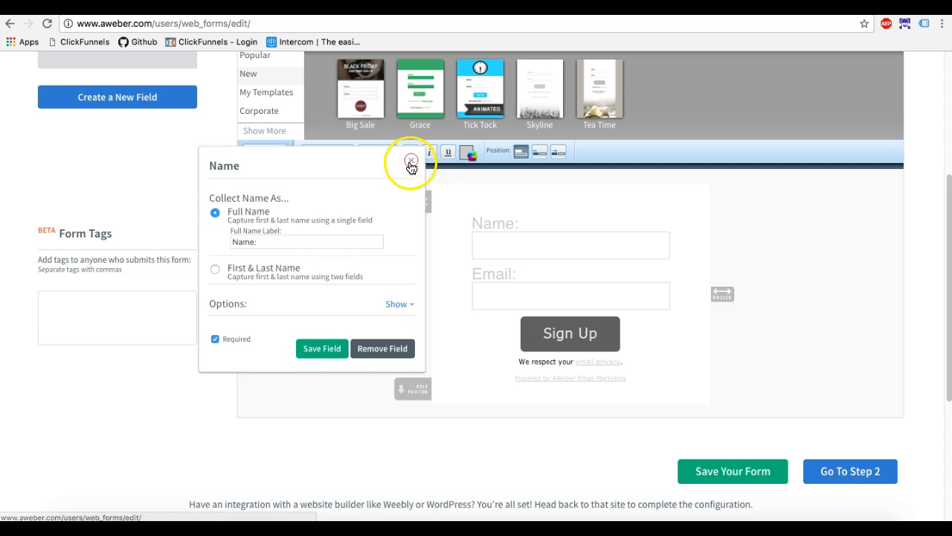
{"action": "left_click", "coordinate": [410, 163]}
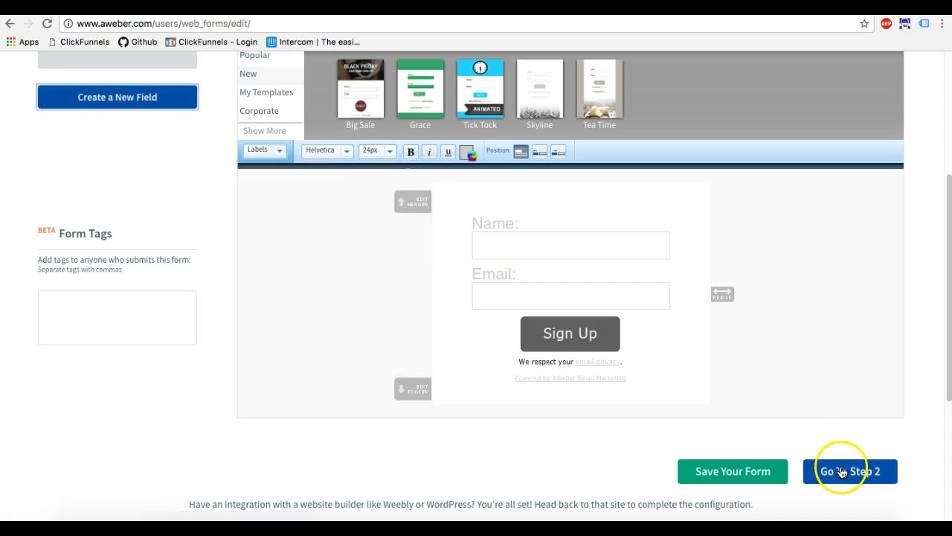
Save the sign up form design and continue to the form's Settings step.
{"action": "left_click", "coordinate": [776, 481]}
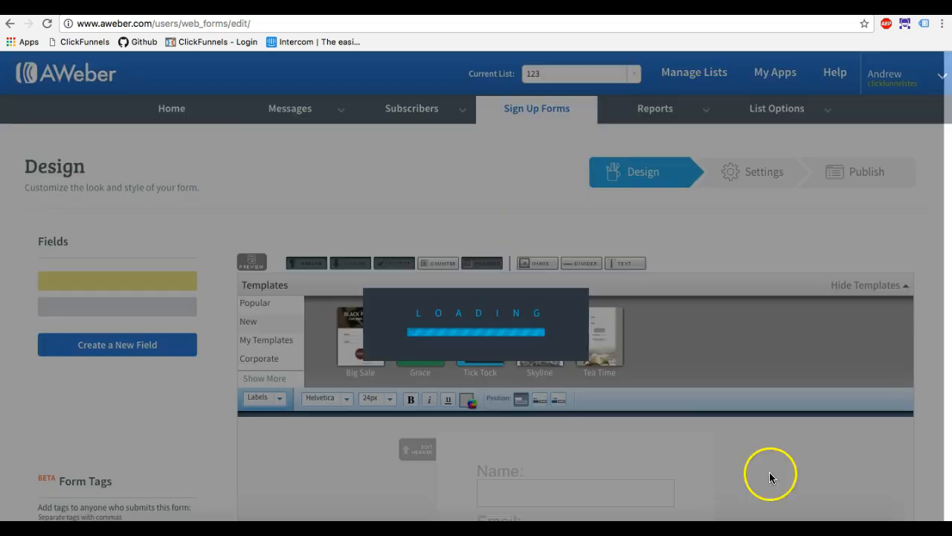
{"action": "scroll", "coordinate": [734, 406], "scroll_direction": "down", "scroll_amount": 4}
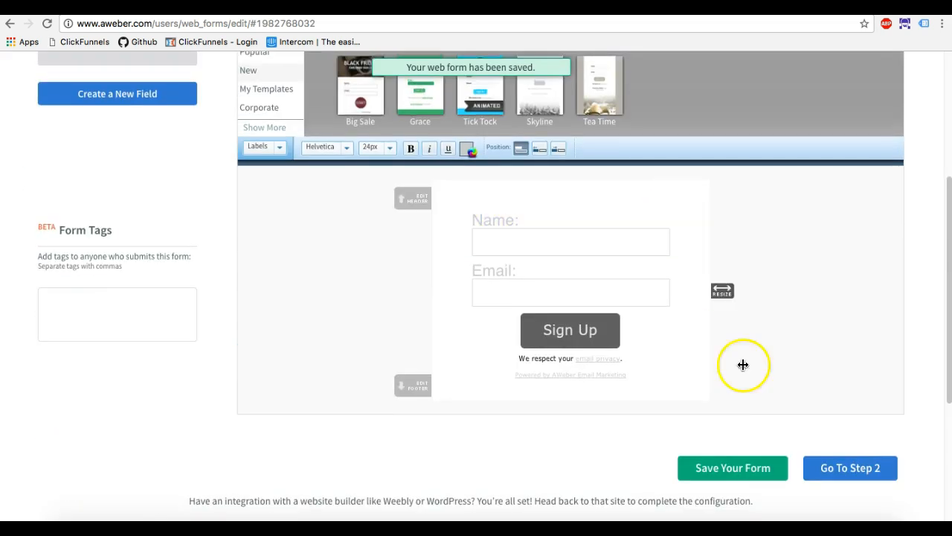
{"action": "left_click", "coordinate": [839, 470]}
{"action": "left_click", "coordinate": [76, 308]}
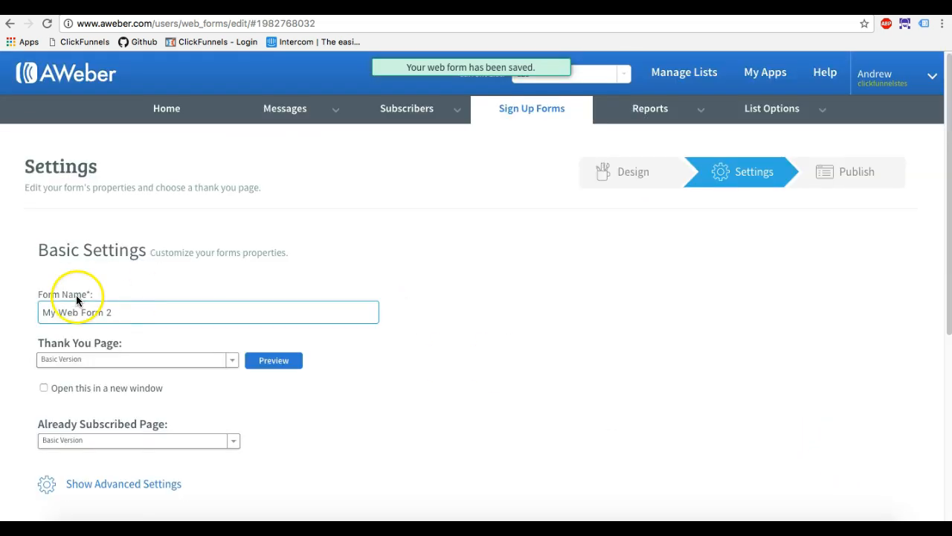
{"action": "left_click_drag", "start_coordinate": [117, 311], "coordinate": [34, 304]}
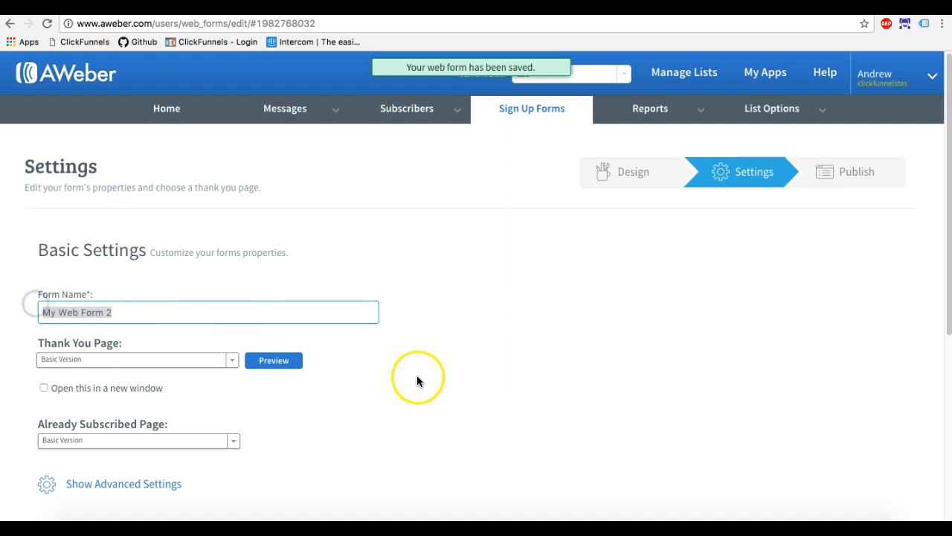
{"action": "scroll", "coordinate": [399, 399], "scroll_direction": "down", "scroll_amount": 1}
{"action": "left_click", "coordinate": [116, 264]}
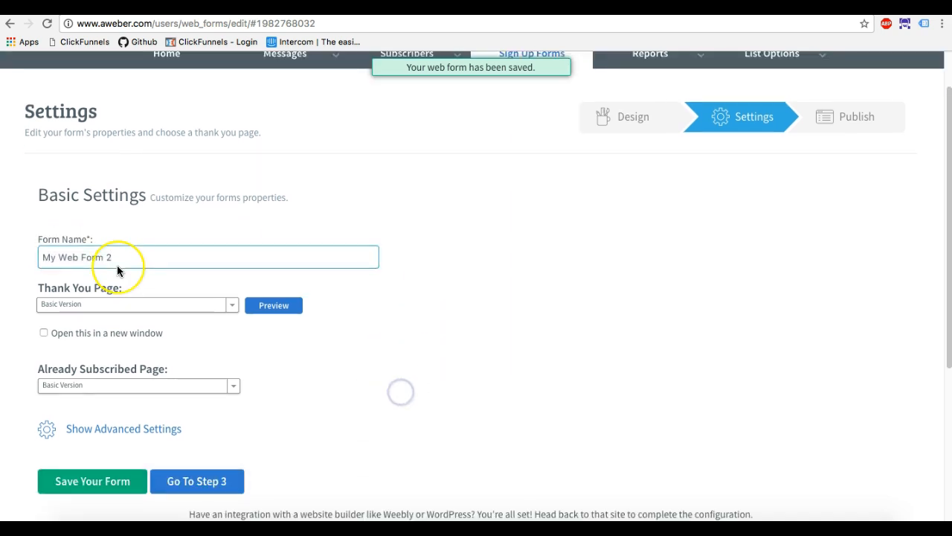
{"action": "left_click", "coordinate": [116, 296]}
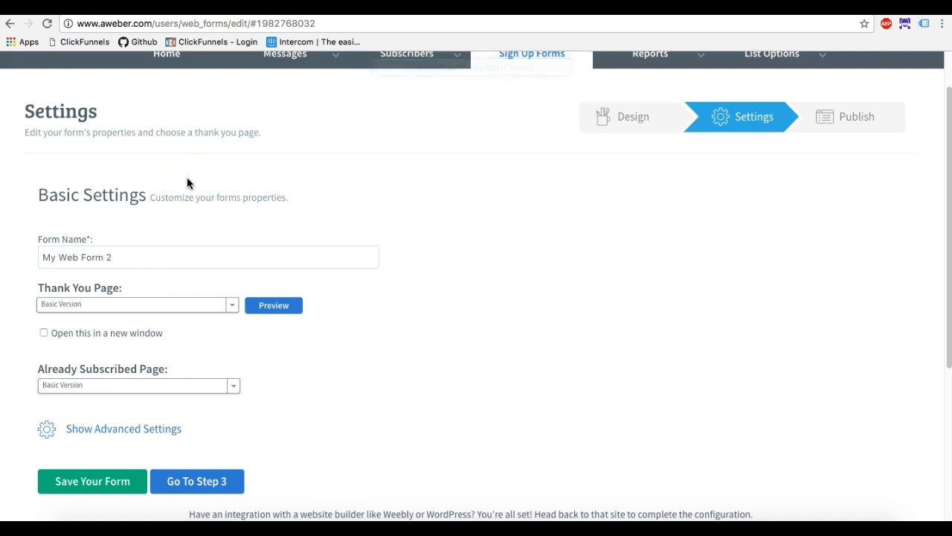
Check the available thank you page options, preview the Basic Version page and return to the form settings.
{"action": "left_click", "coordinate": [143, 310]}
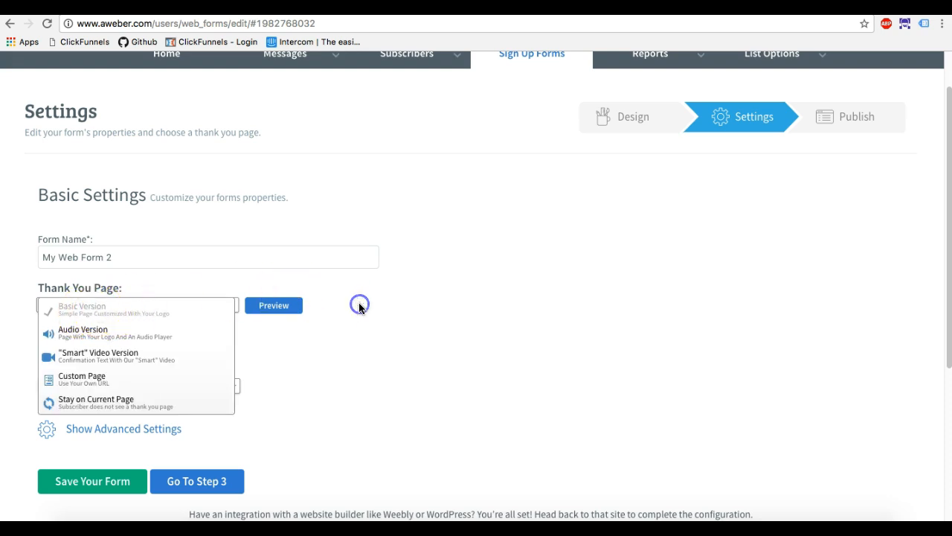
{"action": "left_click", "coordinate": [281, 312]}
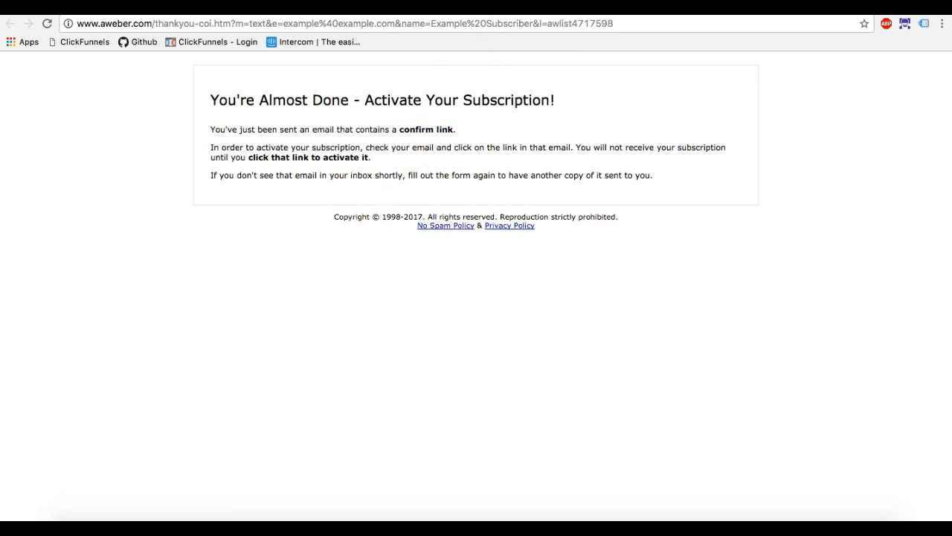
{"action": "left_click_drag", "start_coordinate": [456, 130], "coordinate": [211, 129]}
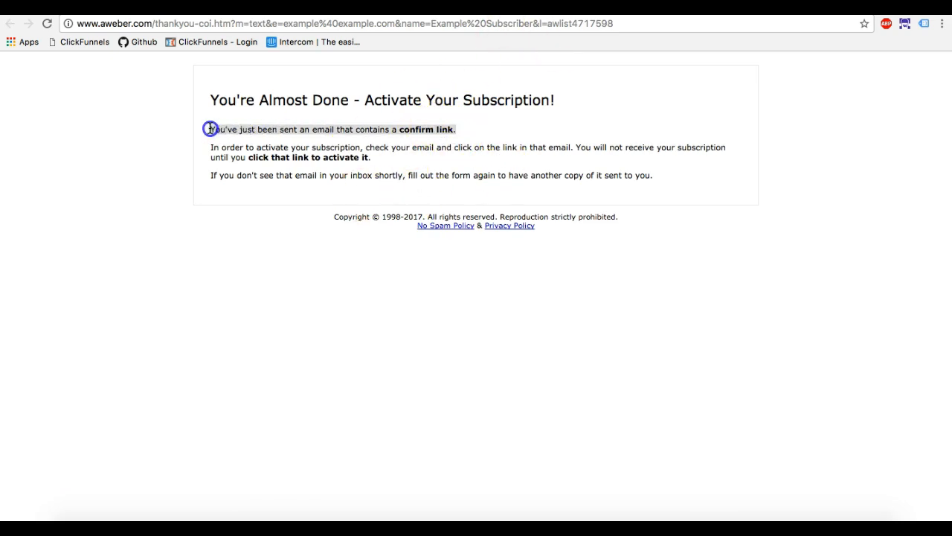
{"action": "key", "text": "super+w"}
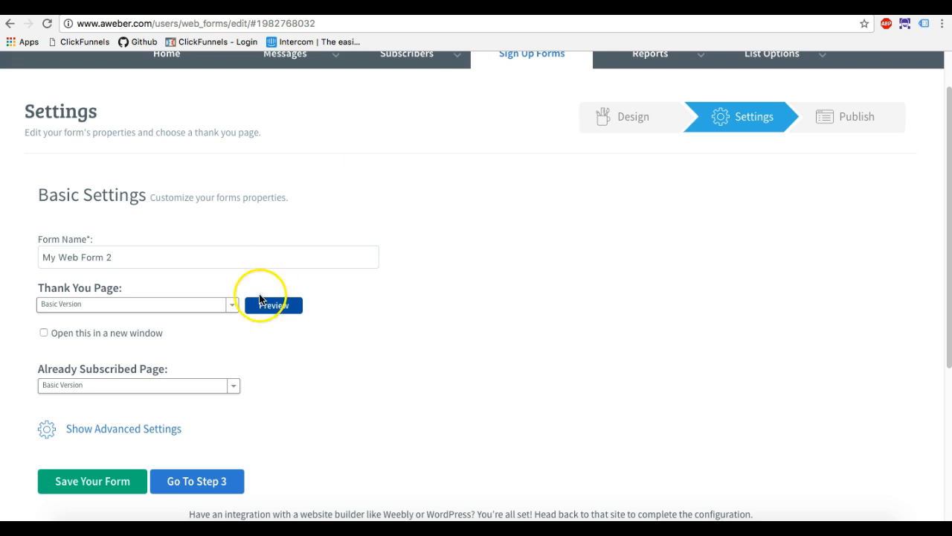
Set the form's thank you page to Custom Page.
{"action": "left_click", "coordinate": [232, 306]}
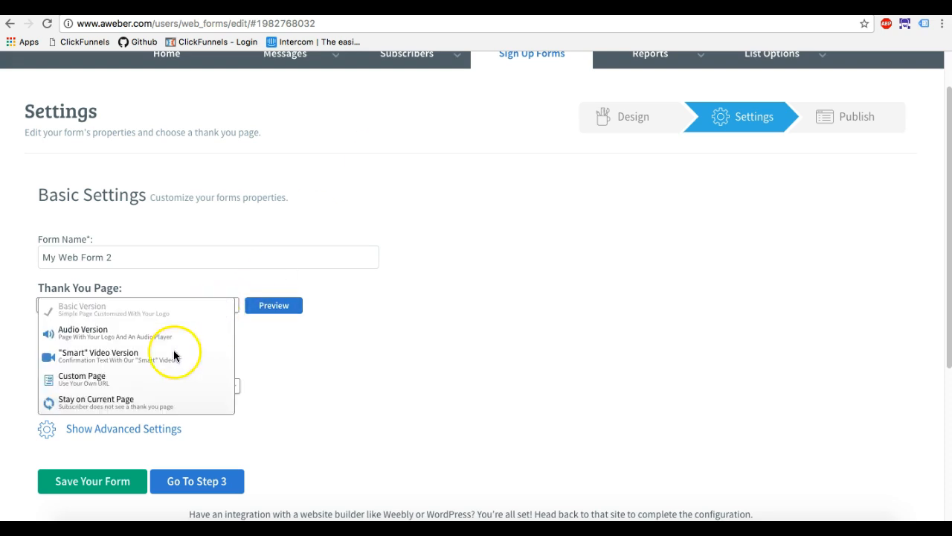
{"action": "left_click", "coordinate": [141, 401]}
{"action": "left_click", "coordinate": [153, 304]}
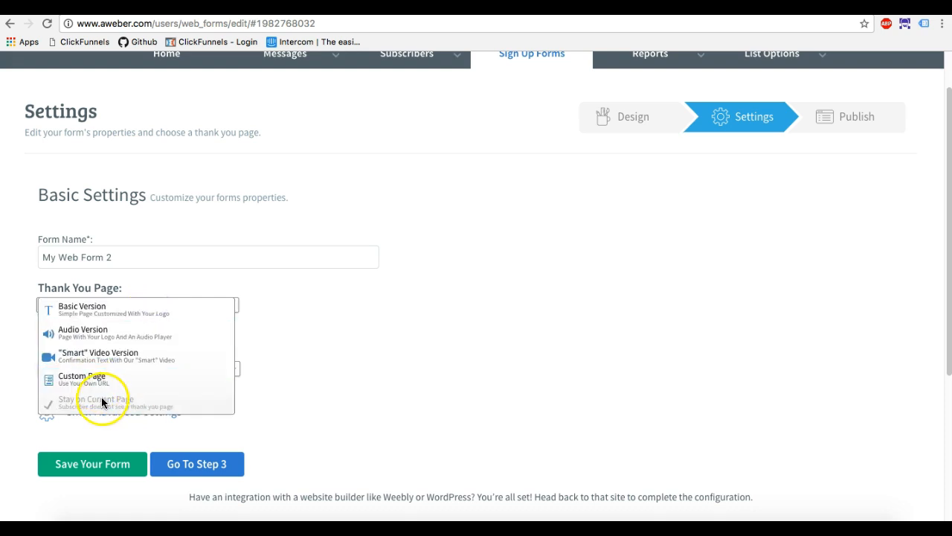
{"action": "left_click", "coordinate": [101, 381]}
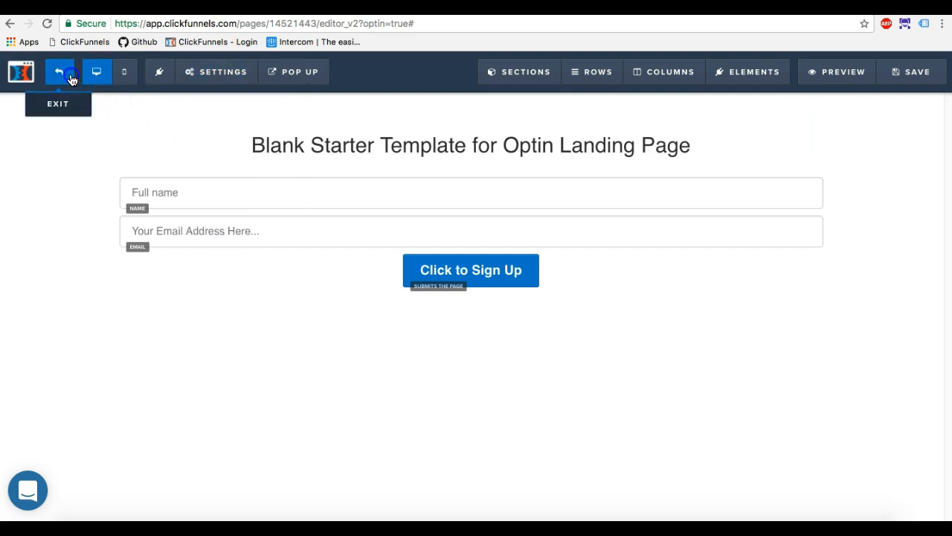
Switch to ClickFunnels, leave the page editor, open the funnel's Thank You step and select its page URL.
{"action": "left_click", "coordinate": [59, 72]}
{"action": "left_click", "coordinate": [236, 328]}
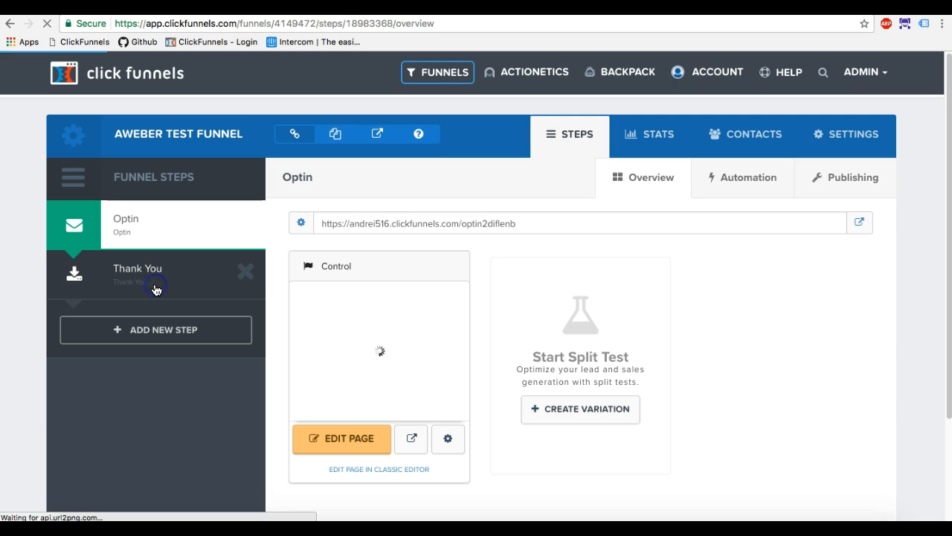
{"action": "left_click", "coordinate": [156, 289]}
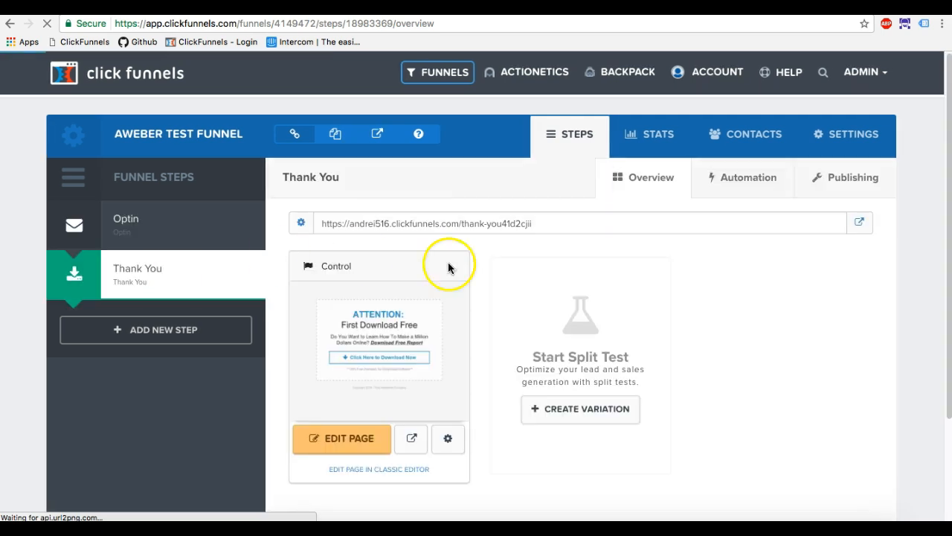
{"action": "left_click_drag", "start_coordinate": [533, 223], "coordinate": [322, 217]}
{"action": "key", "text": "super+c"}
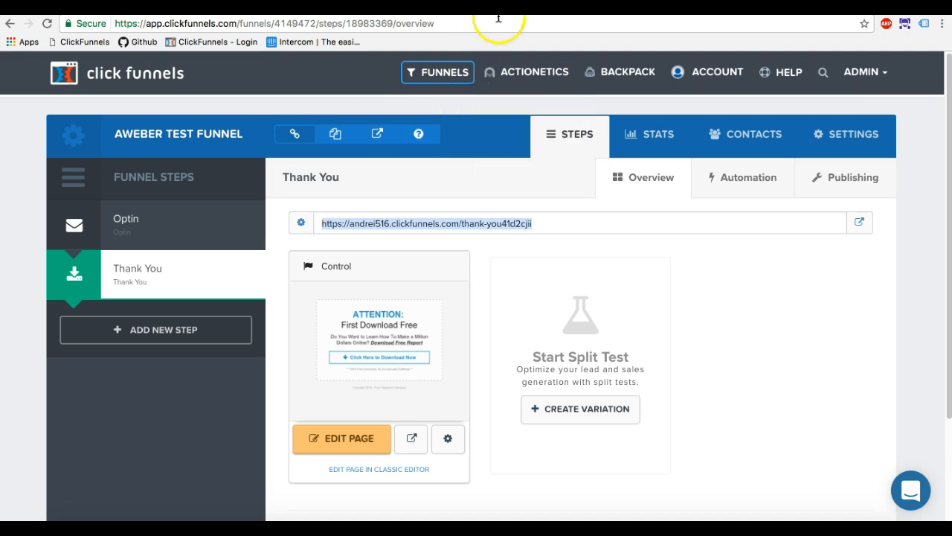
Switch to Aweber and replace the placeholder custom thank you page URL with the copied ClickFunnels Thank You page URL.
{"action": "left_click", "coordinate": [496, 7]}
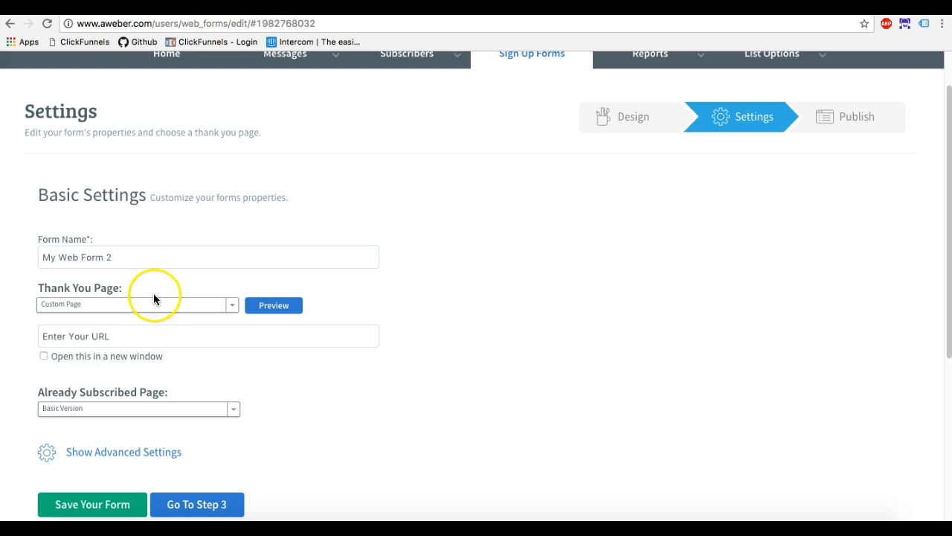
{"action": "left_click", "coordinate": [102, 336]}
{"action": "left_click_drag", "start_coordinate": [102, 335], "coordinate": [28, 332]}
{"action": "key", "text": "BackSpace"}
{"action": "key", "text": "super+v"}
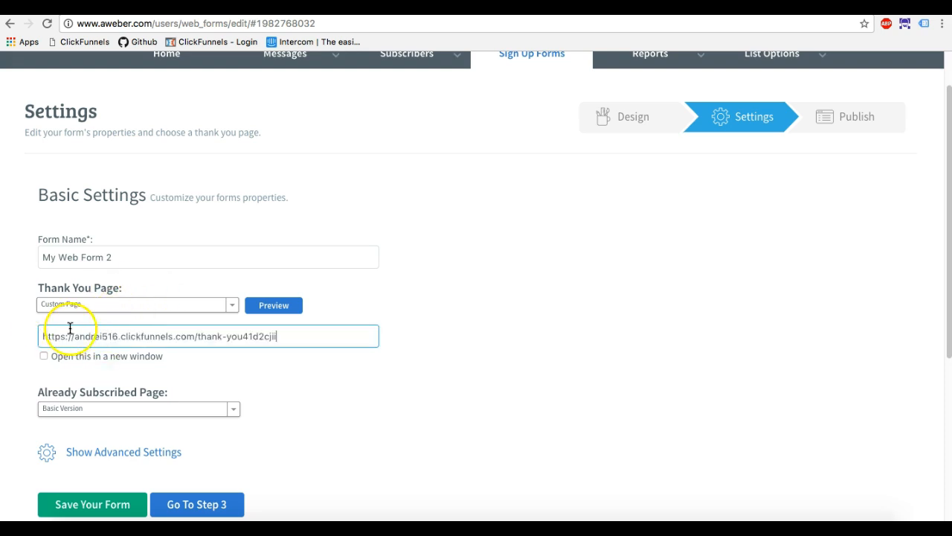
{"action": "left_click", "coordinate": [354, 403]}
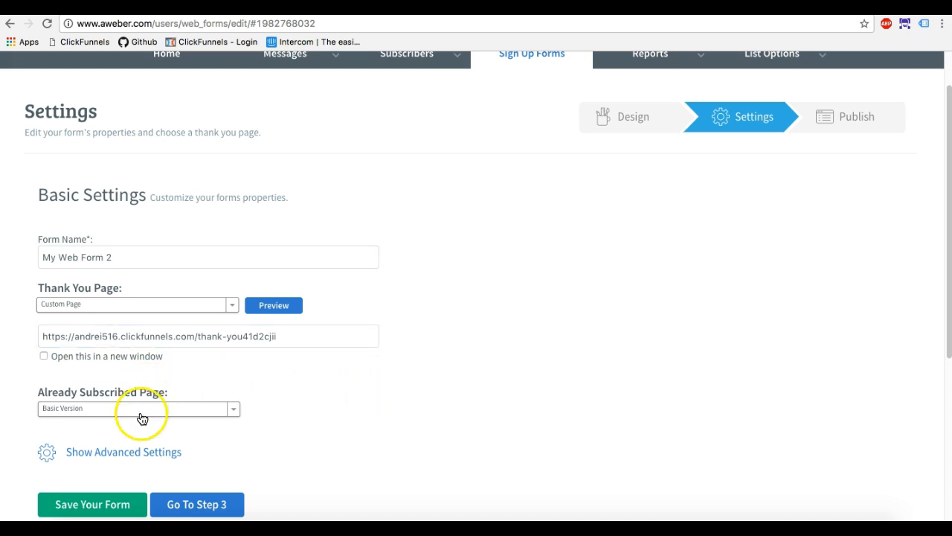
Check the Already Subscribed Page options, save the sign up form settings and return to the Sign Up Forms list.
{"action": "left_click", "coordinate": [142, 411]}
{"action": "left_click", "coordinate": [380, 399]}
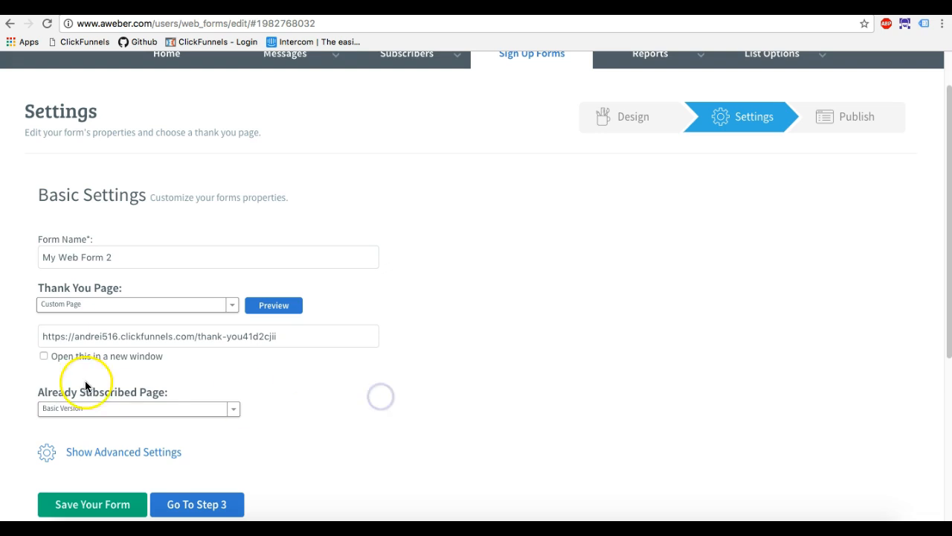
{"action": "scroll", "coordinate": [85, 380], "scroll_direction": "down", "scroll_amount": 2}
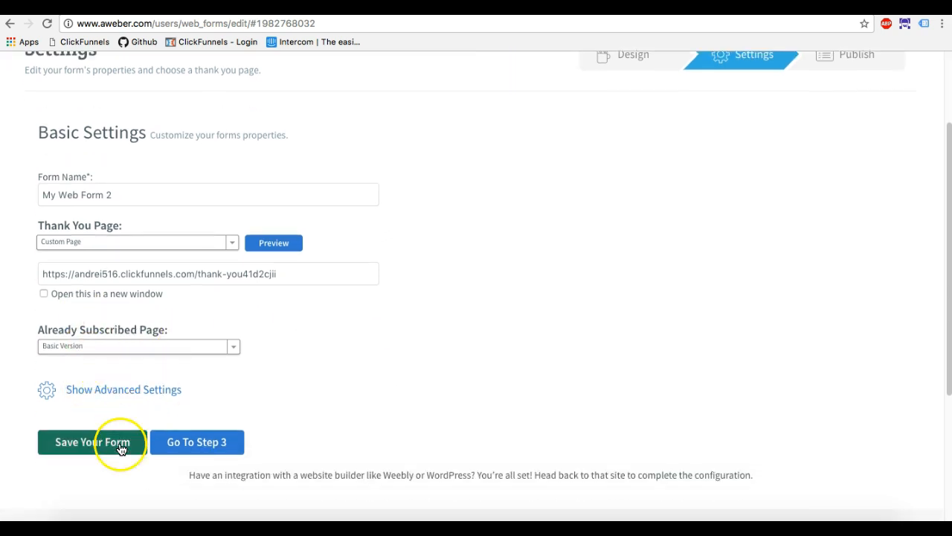
{"action": "left_click", "coordinate": [121, 440]}
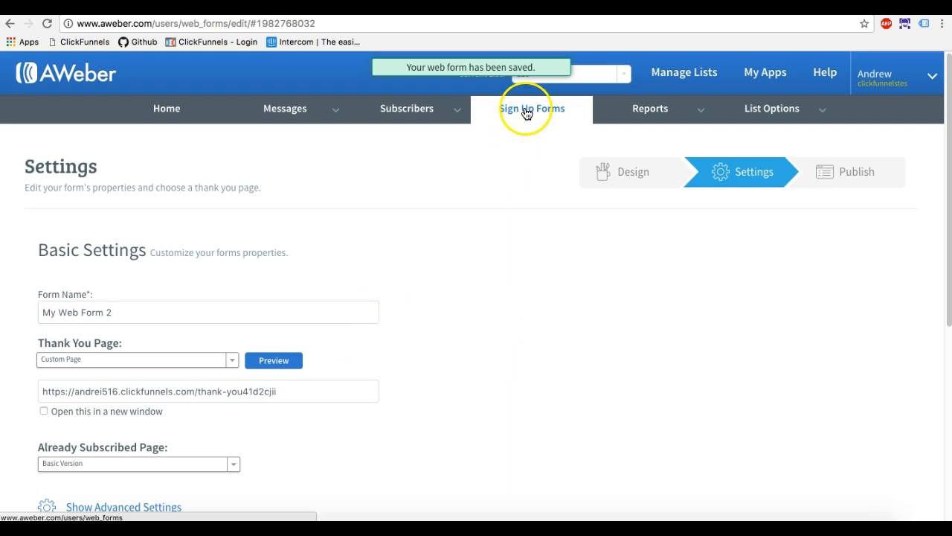
{"action": "scroll", "coordinate": [341, 316], "scroll_direction": "down", "scroll_amount": 2}
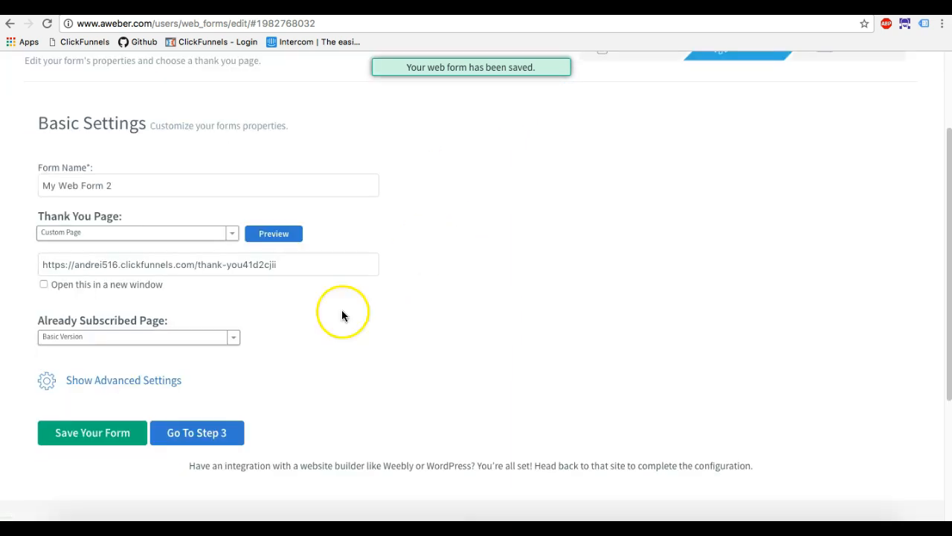
{"action": "scroll", "coordinate": [429, 218], "scroll_direction": "up", "scroll_amount": 2}
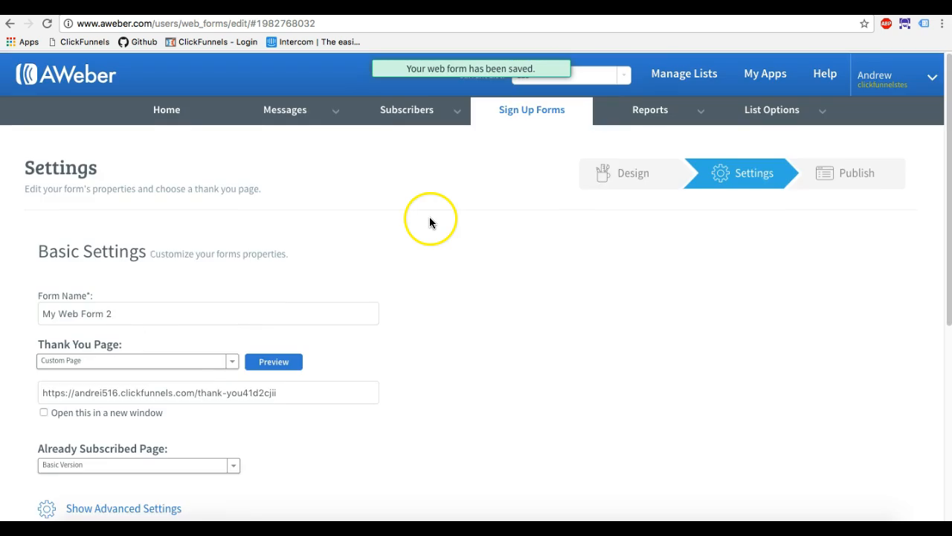
{"action": "left_click", "coordinate": [505, 114]}
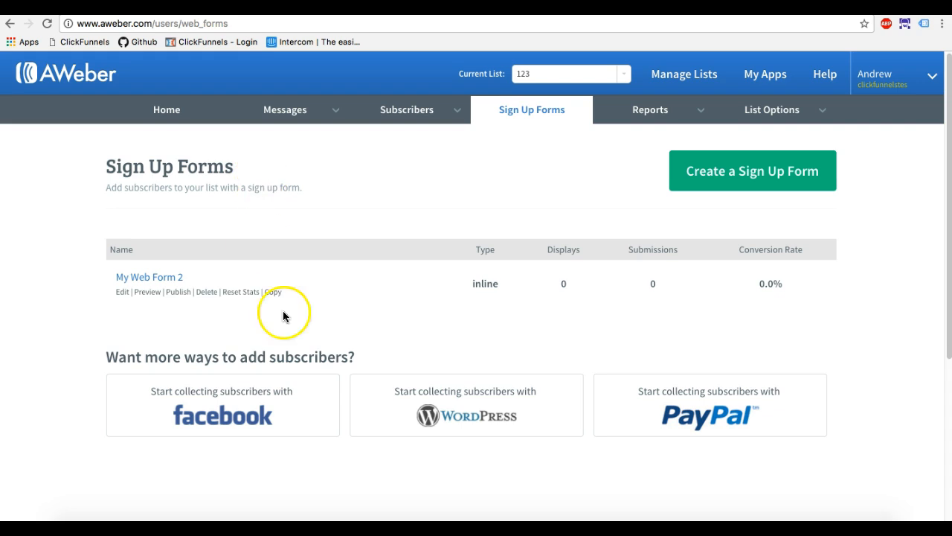
Switch to ClickFunnels, copy the Optin step's page URL and load it in an incognito window.
{"action": "left_click", "coordinate": [224, 8]}
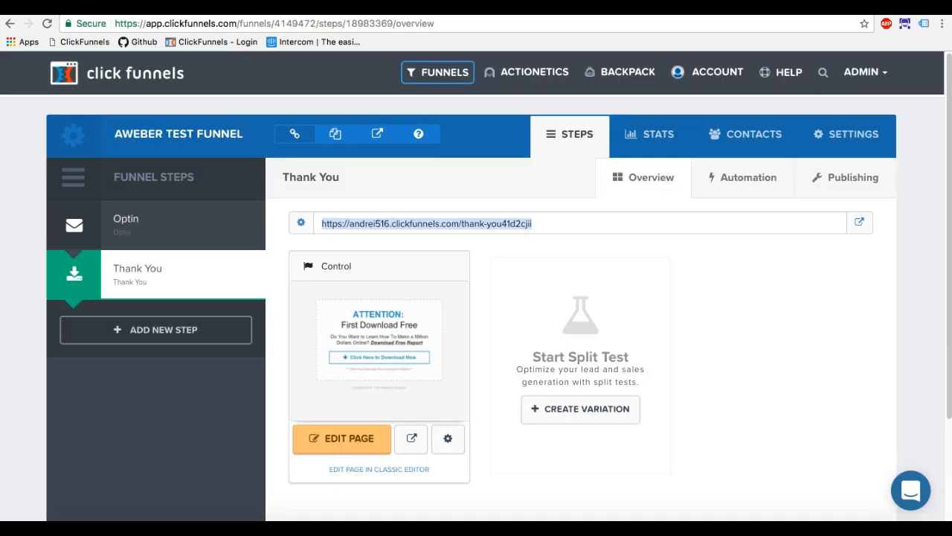
{"action": "left_click", "coordinate": [153, 243]}
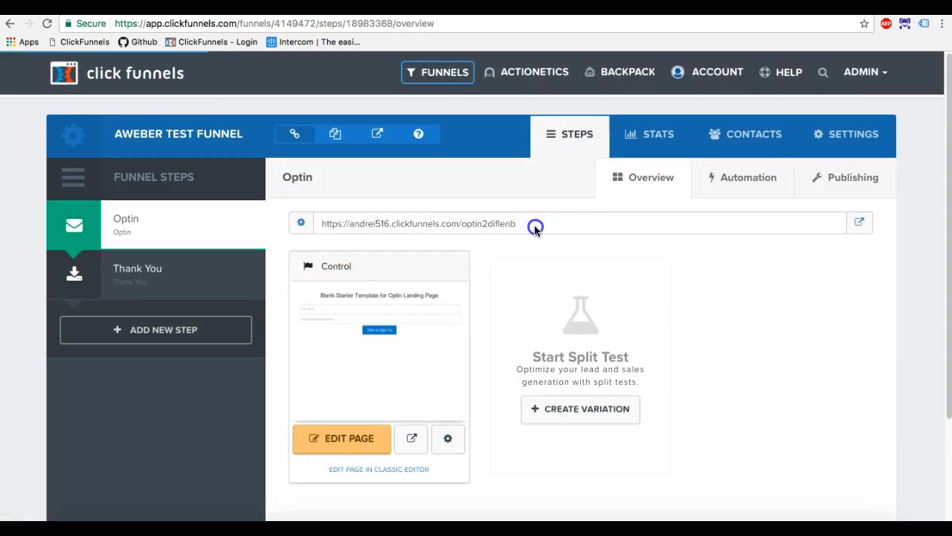
{"action": "left_click_drag", "start_coordinate": [536, 226], "coordinate": [322, 223]}
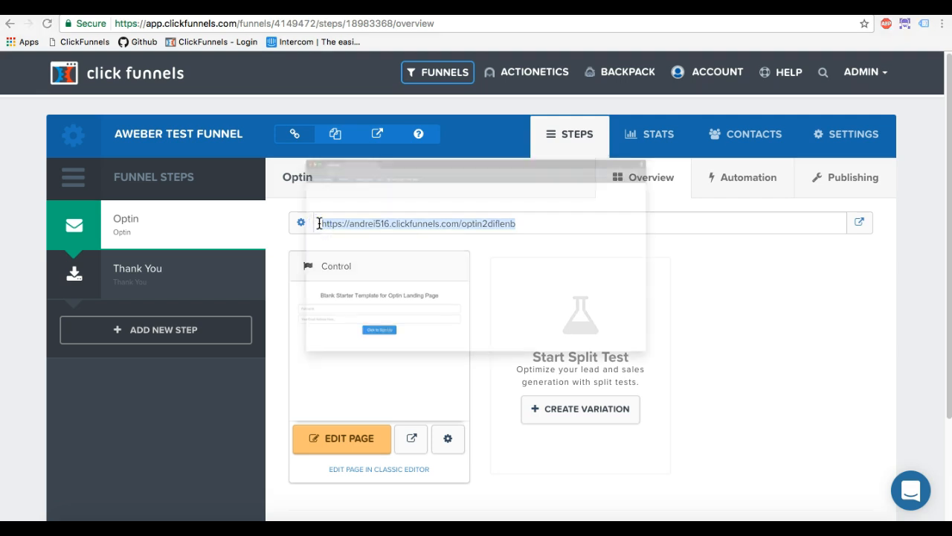
{"action": "type", "text": "https://andrei516.clickfunnels.com/optin2diflenb"}
{"action": "key", "text": "Return"}
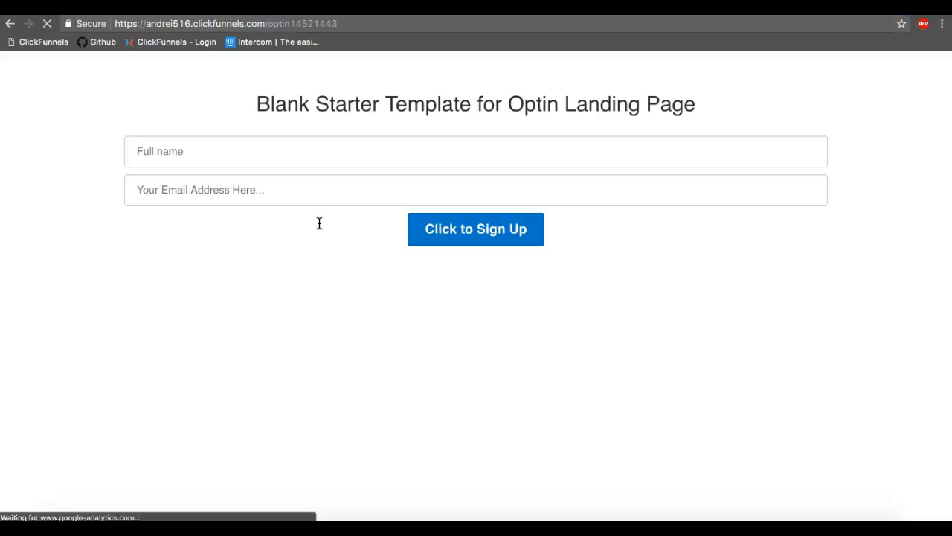
Fill in the optin page with a test subscriber's full name and email address, and submit the sign up.
{"action": "left_click", "coordinate": [448, 239]}
{"action": "left_click", "coordinate": [345, 158]}
{"action": "type", "text": "Andrew "}
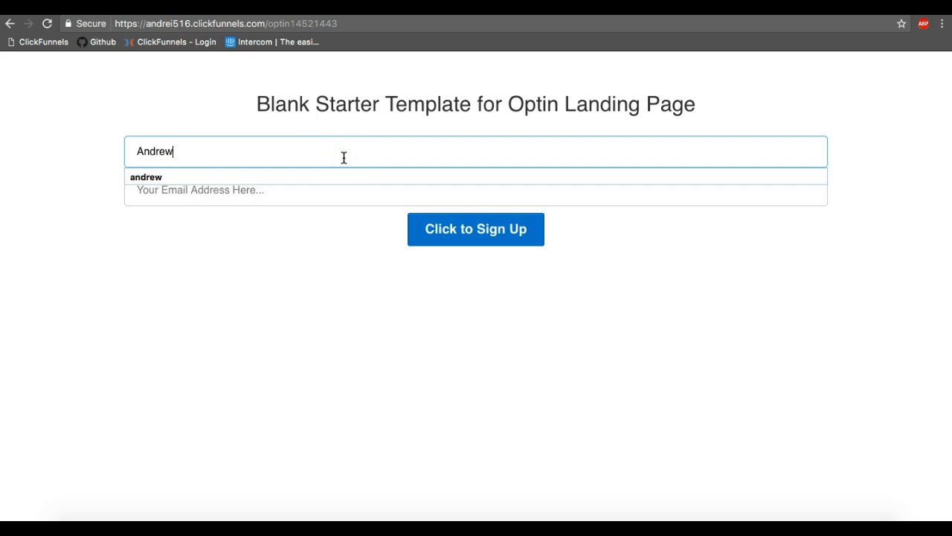
{"action": "type", "text": "Test"}
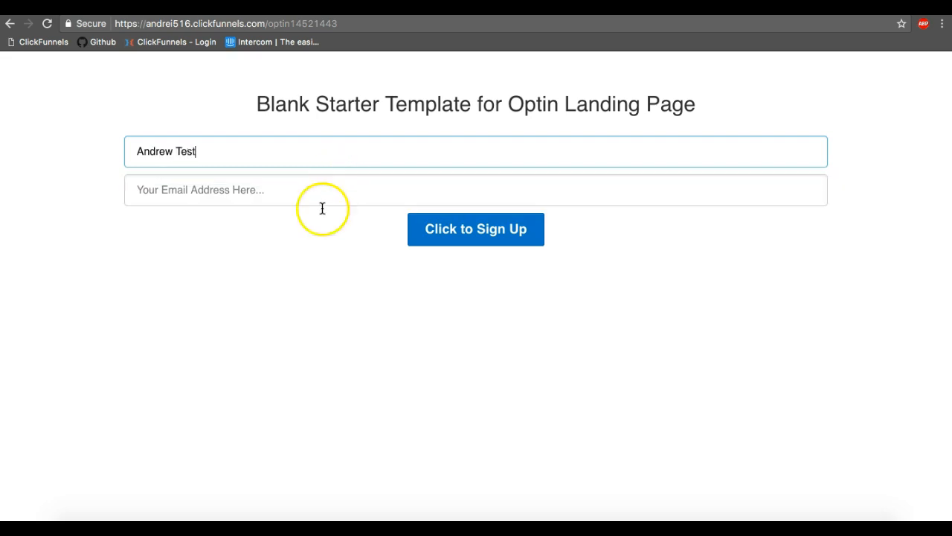
{"action": "left_click", "coordinate": [274, 196]}
{"action": "type", "text": "and"}
{"action": "left_click", "coordinate": [258, 217]}
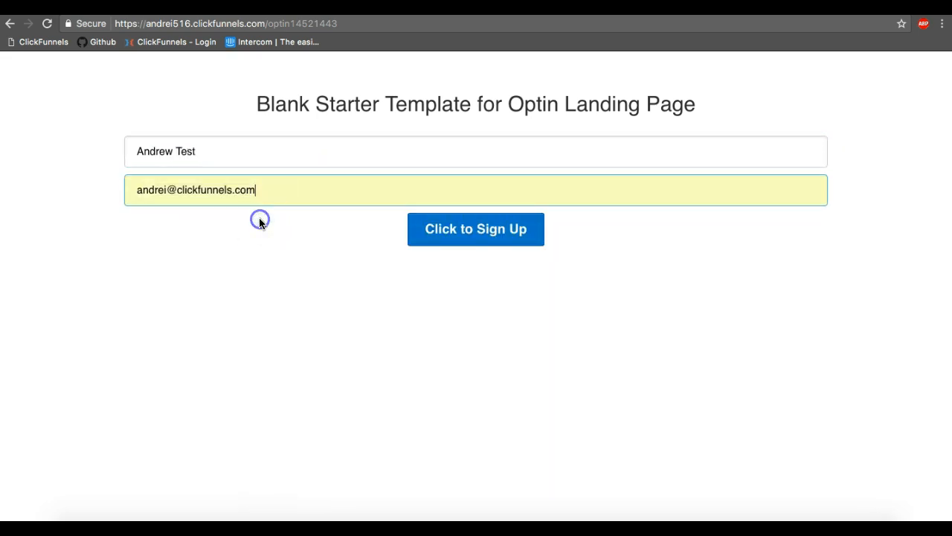
{"action": "left_click", "coordinate": [476, 240]}
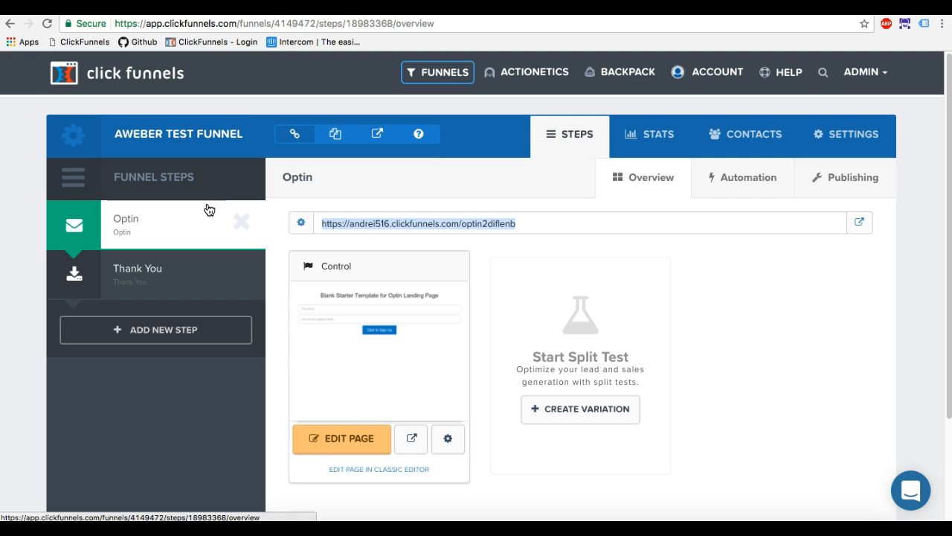
Switch to Aweber and open the Manage Subscribers page for list 123.
{"action": "left_click", "coordinate": [234, 185]}
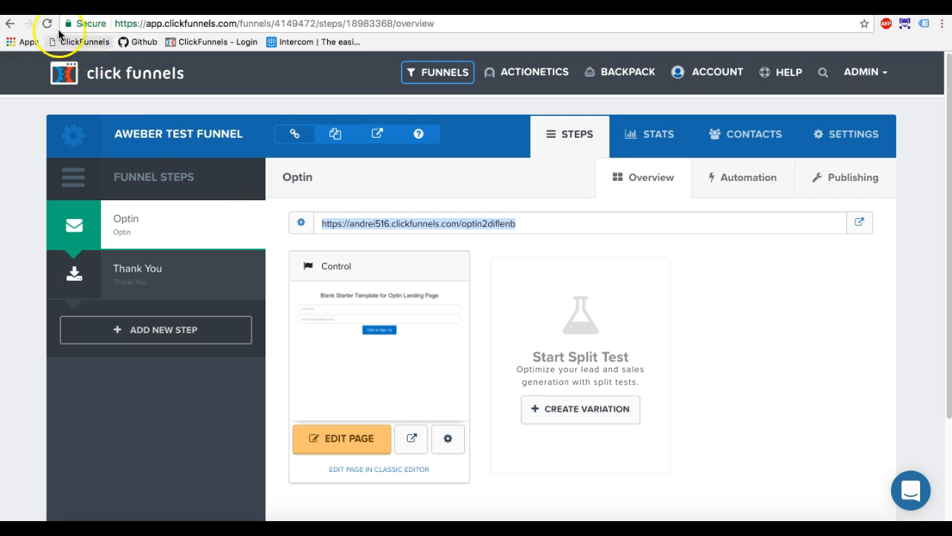
{"action": "left_click", "coordinate": [746, 112]}
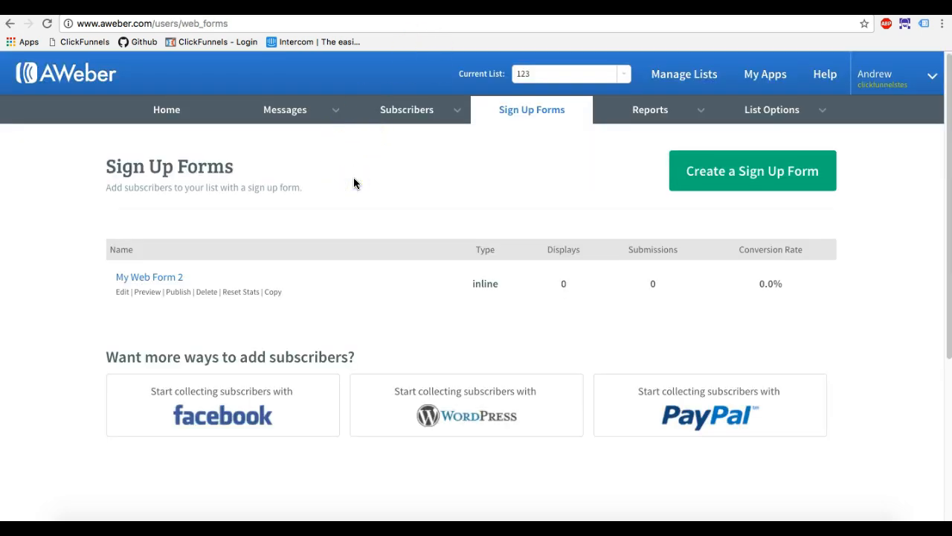
{"action": "left_click", "coordinate": [409, 113]}
{"action": "left_click", "coordinate": [405, 140]}
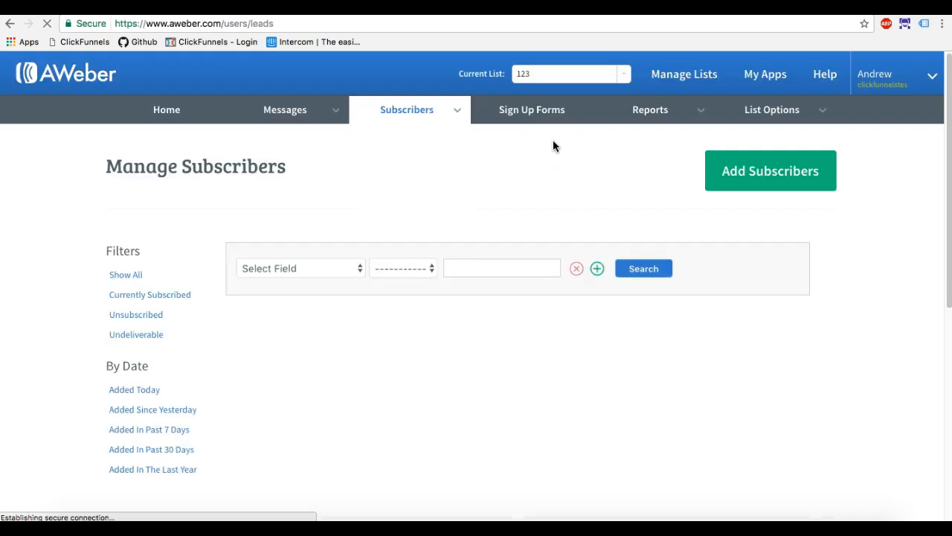
Check the test subscriber's name, email and subscription status in the subscriber list.
{"action": "scroll", "coordinate": [452, 305], "scroll_direction": "down", "scroll_amount": 2}
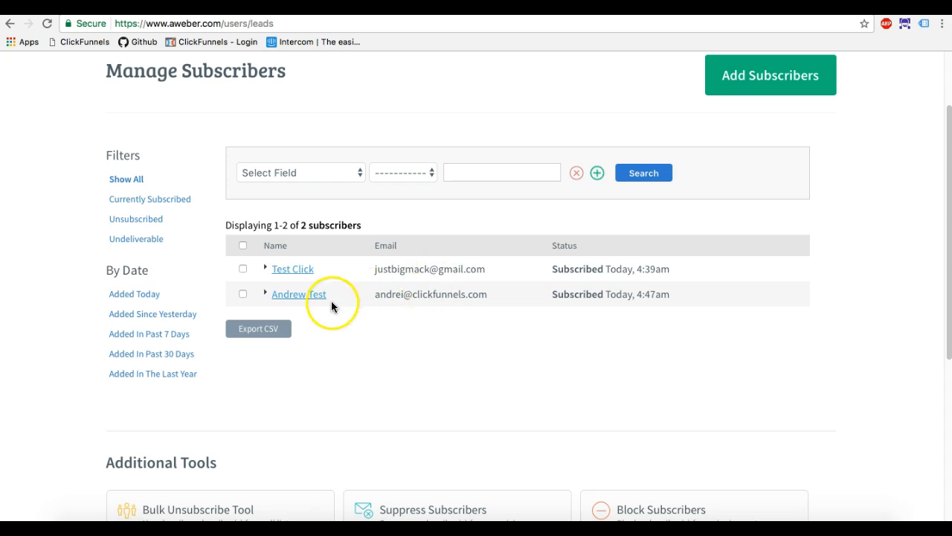
{"action": "left_click_drag", "start_coordinate": [673, 293], "coordinate": [255, 293]}
{"action": "left_click", "coordinate": [366, 346]}
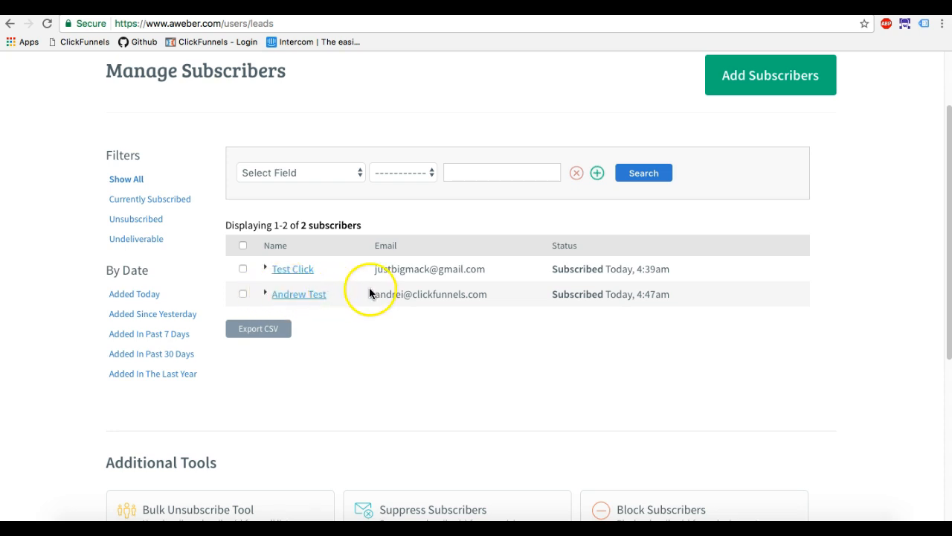
{"action": "left_click_drag", "start_coordinate": [491, 297], "coordinate": [365, 294]}
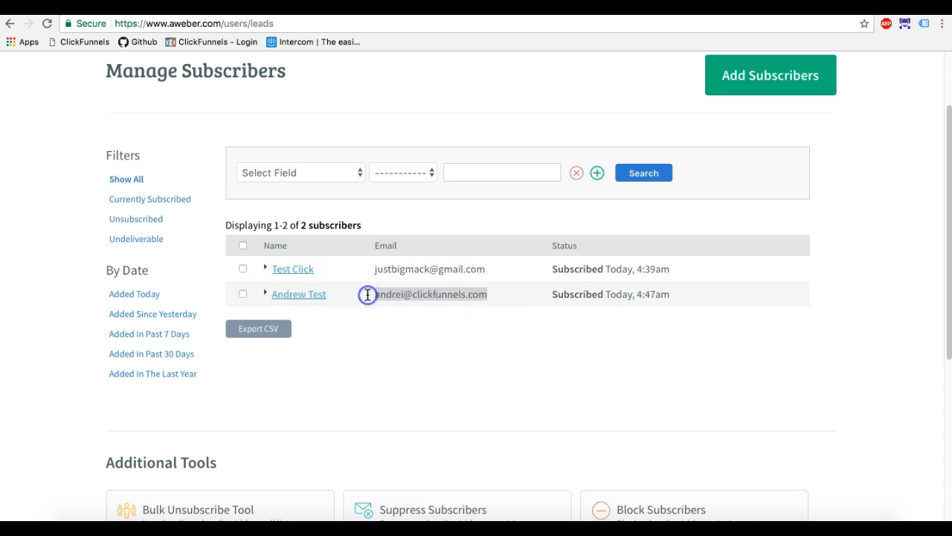
{"action": "scroll", "coordinate": [368, 294], "scroll_direction": "up", "scroll_amount": 3}
{"action": "left_click", "coordinate": [434, 169]}
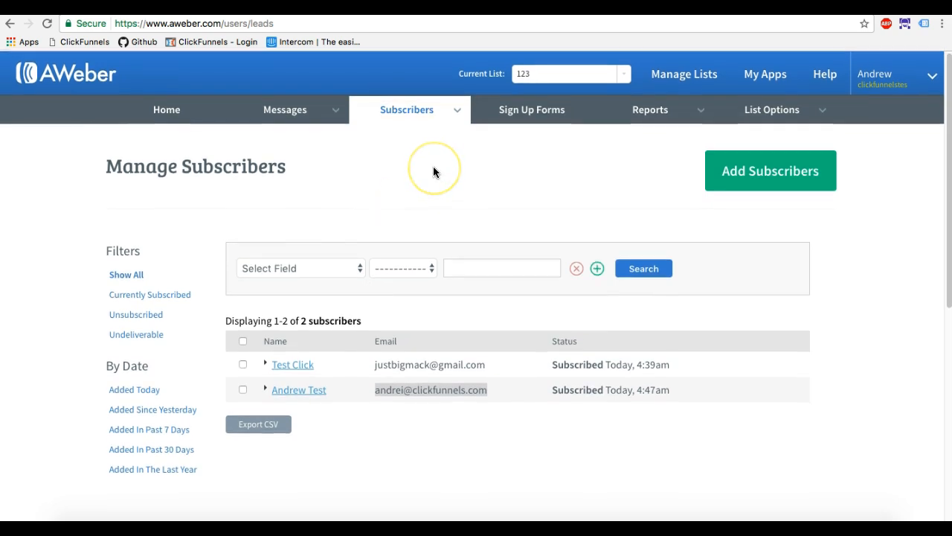